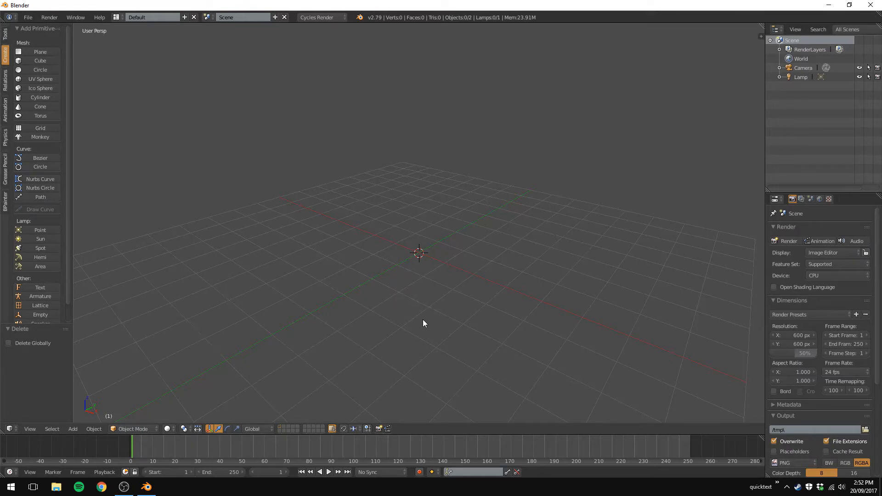
- Add a cube and raise it about 0.512 units along Z in the front orthographic view
left_click(37, 61)
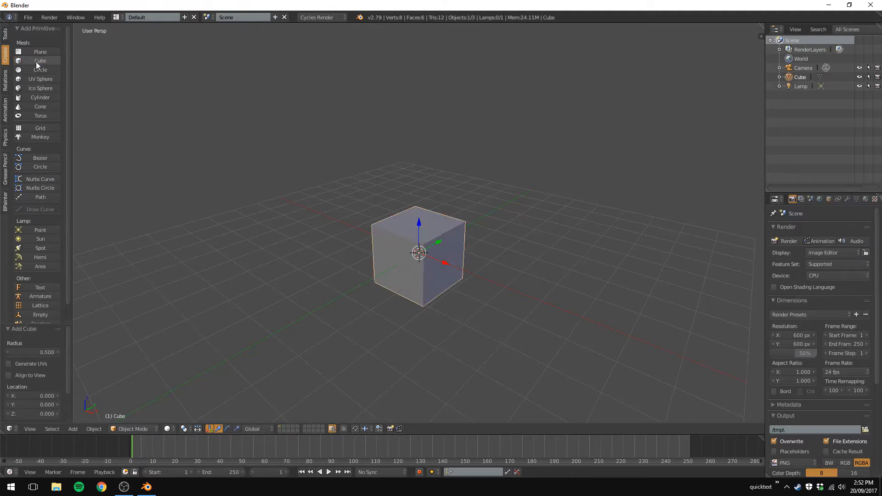
key("KP_1")
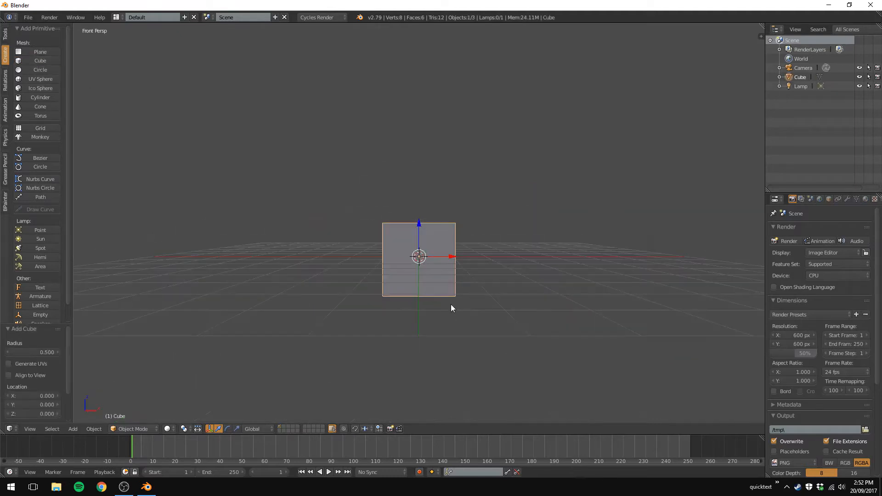
key("KP_5")
left_click_drag(418, 224, 415, 186)
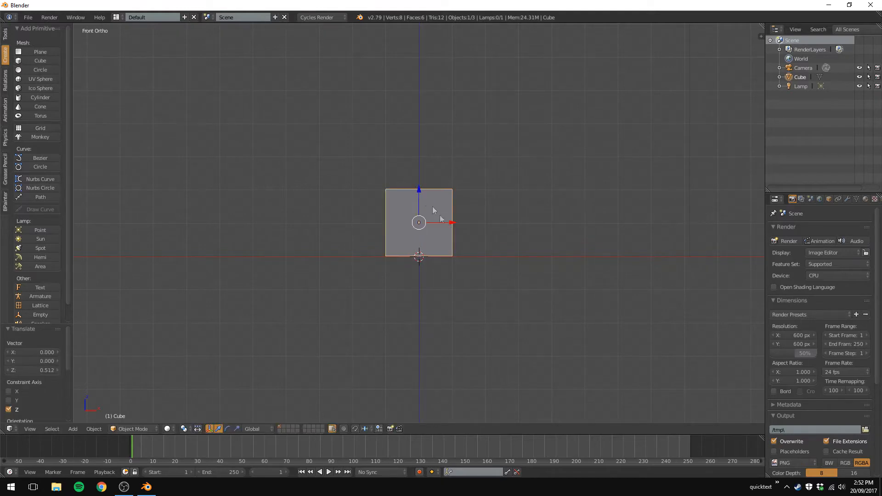
- Examine the cube from several angles and distances, comparing perspective with orthographic projection
middle_click_drag(533, 277, 496, 299)
key("KP_5")
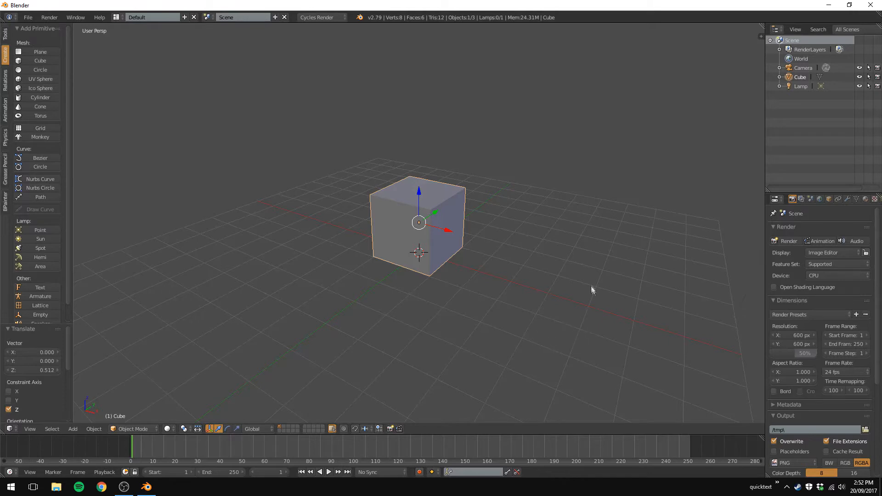
middle_click_drag(602, 302, 570, 307)
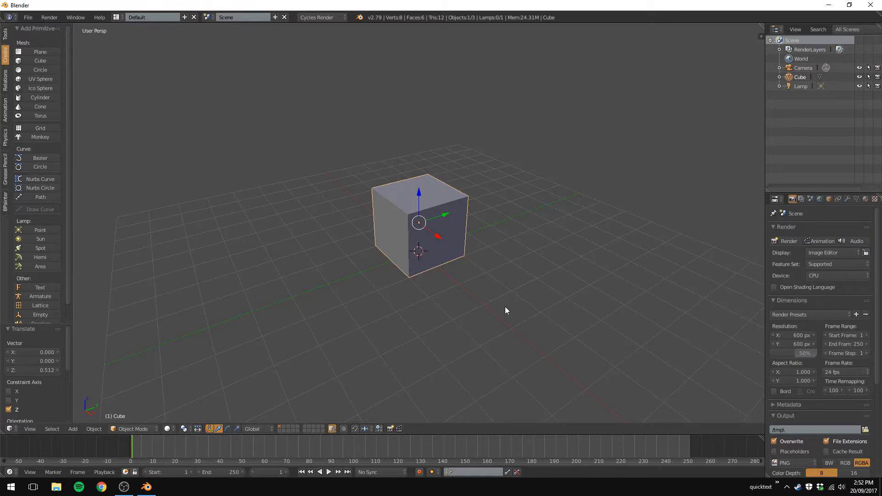
scroll(505, 310, "up", 5)
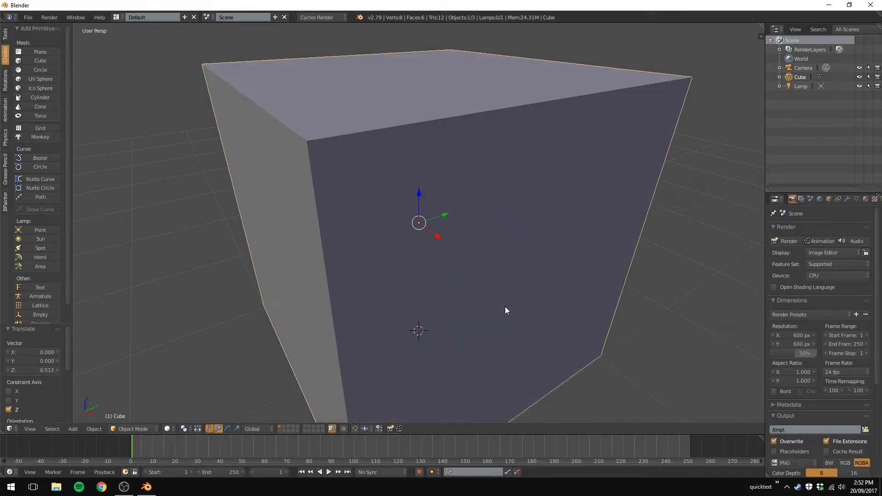
scroll(505, 308, "down", 4)
scroll(505, 306, "down", 3)
middle_click_drag(508, 303, 556, 281)
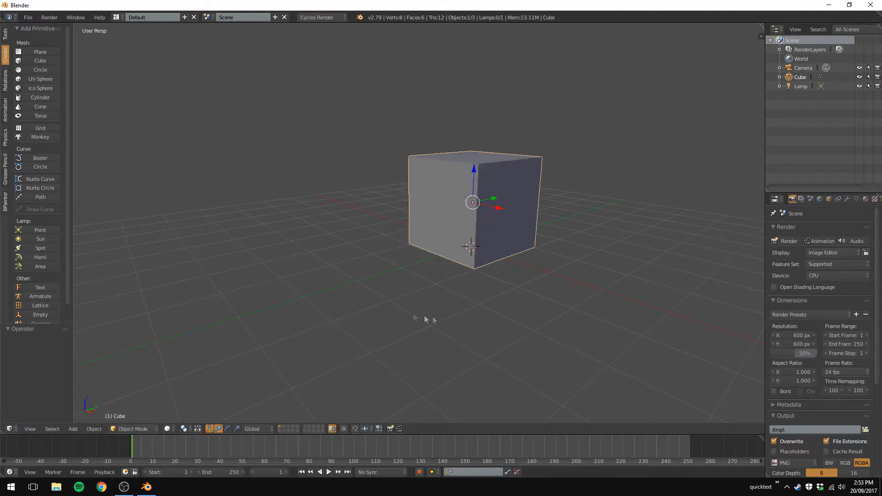
middle_click_drag(434, 321, 379, 345)
scroll(413, 331, "down", 2)
middle_click_drag(464, 337, 487, 329)
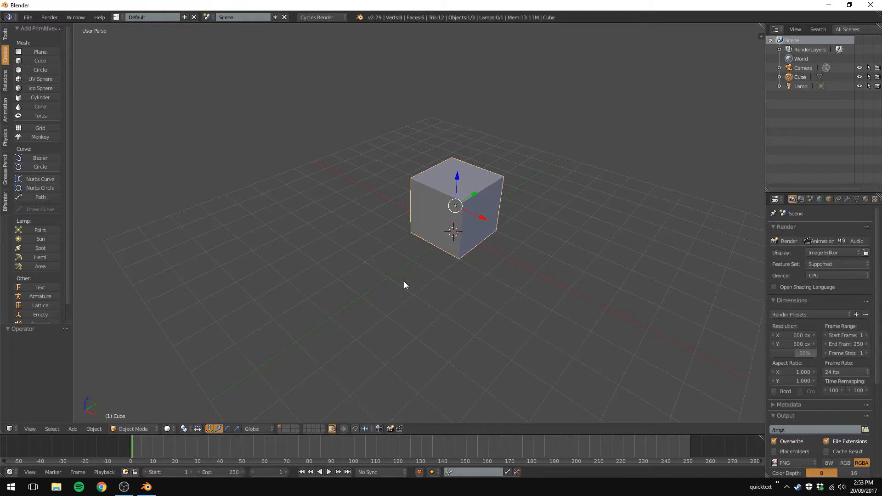
key("KP_5")
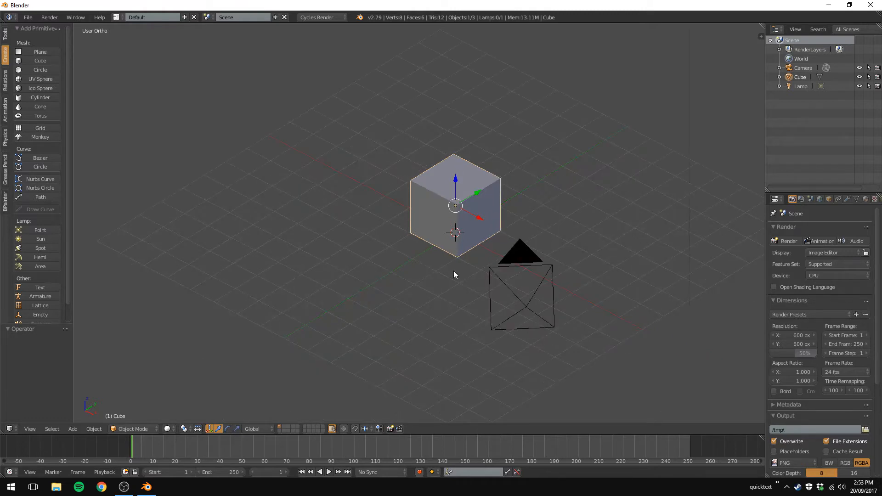
middle_click_drag(421, 315, 422, 307)
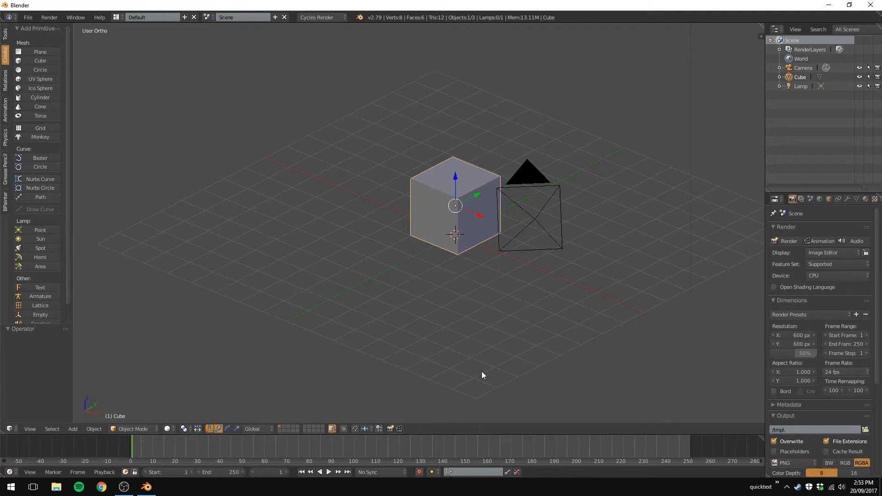
key("KP_5")
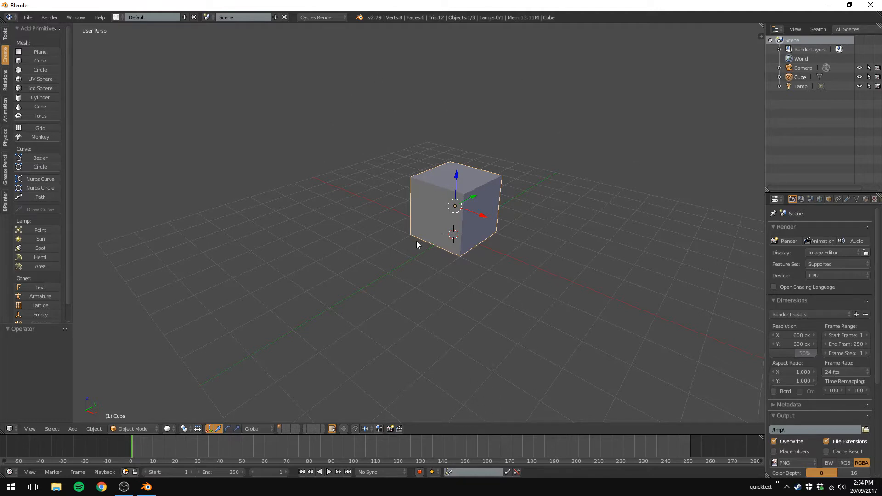
key("KP_5")
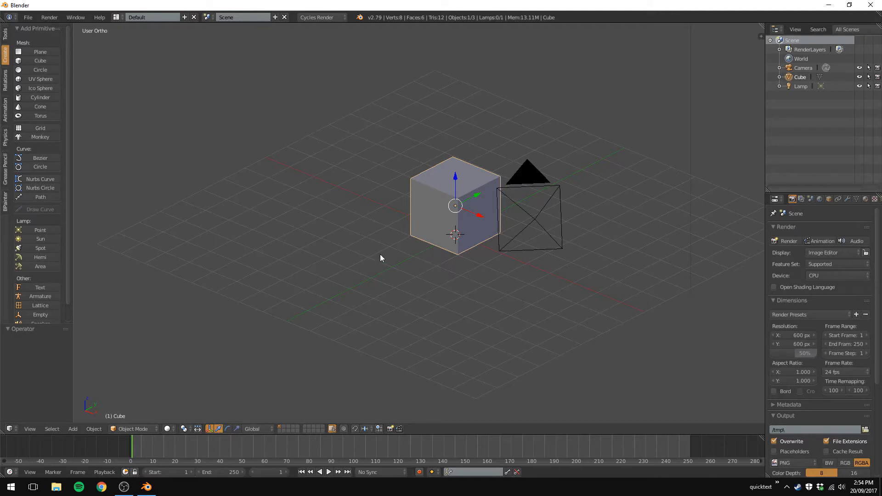
key("KP_5")
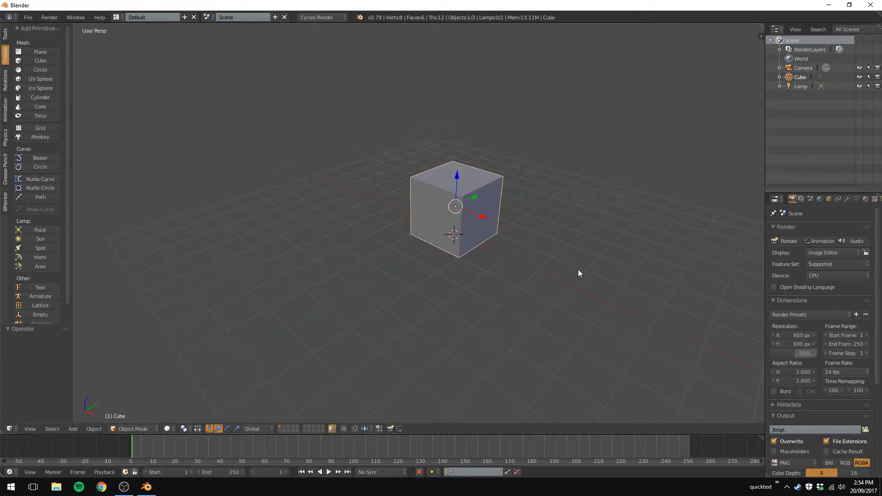
- Try to move the cube along X in the top orthographic view and undo the move
key("KP_7")
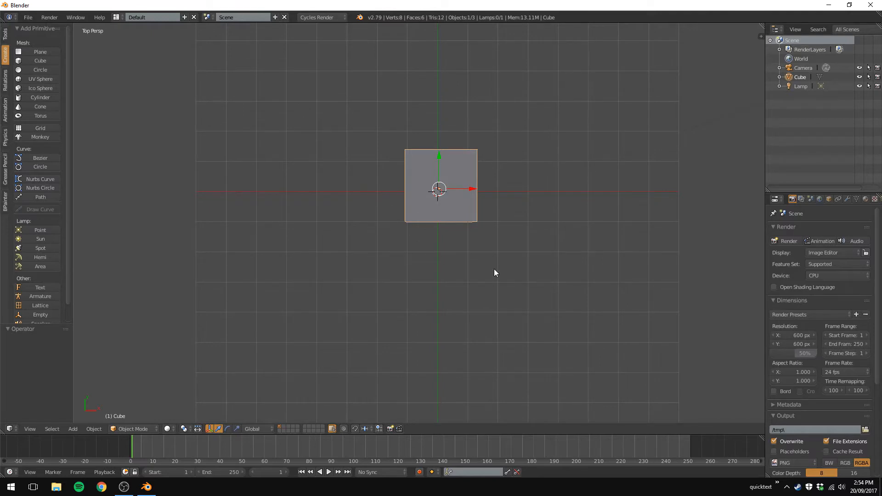
key("KP_5")
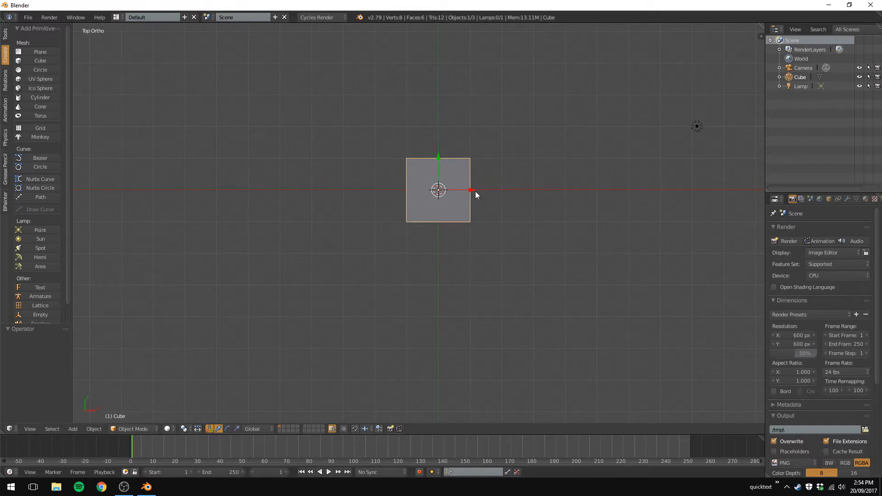
left_click_drag(471, 190, 501, 193)
key("ctrl+z")
- Select the camera, the lamp and finally the cube again from the scene's object list
key("KP_1")
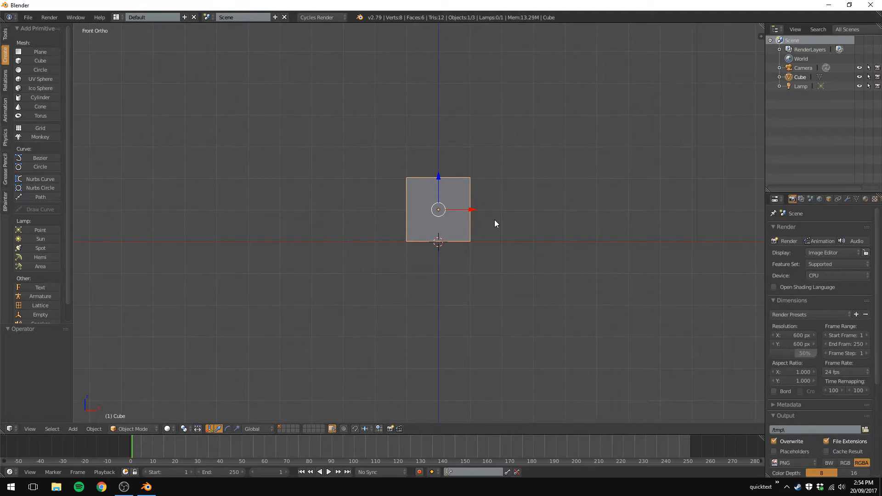
key("KP_5")
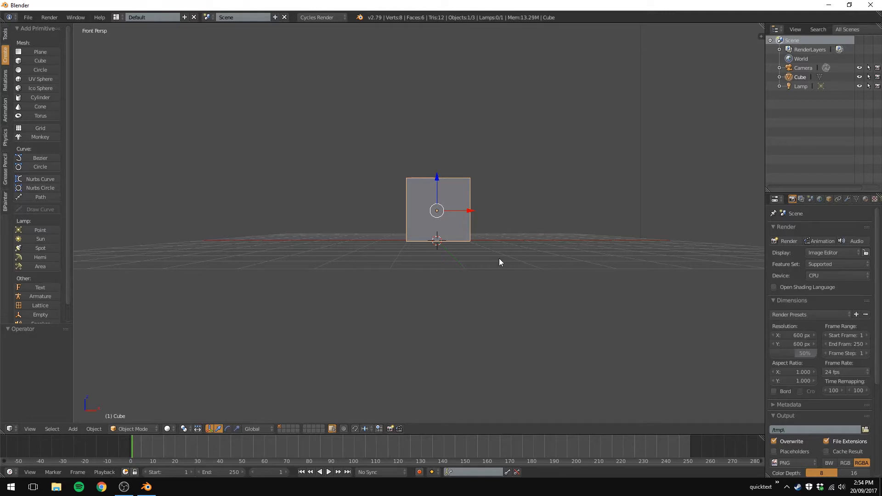
key("KP_5")
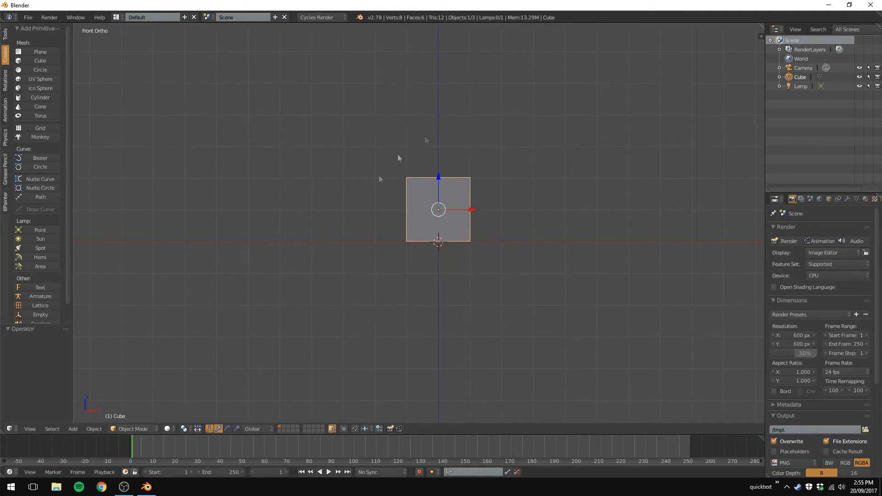
key("KP_5")
middle_click_drag(496, 228, 565, 252)
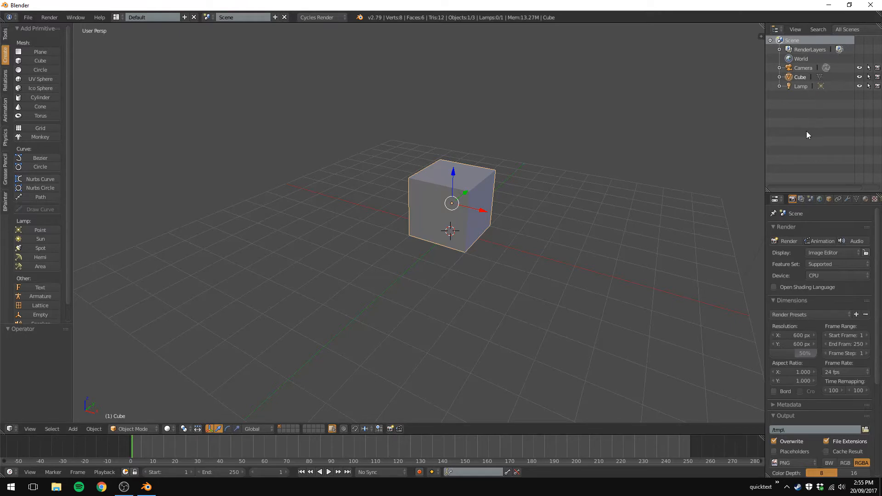
left_click(804, 68)
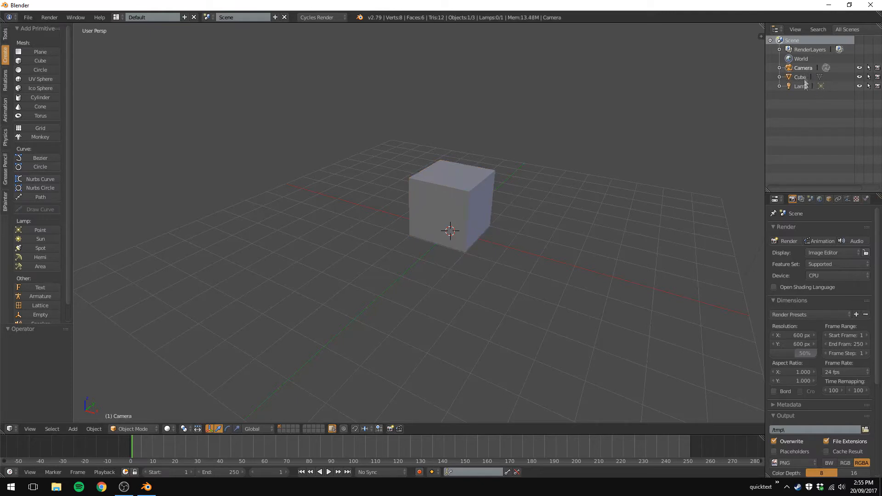
left_click(801, 87)
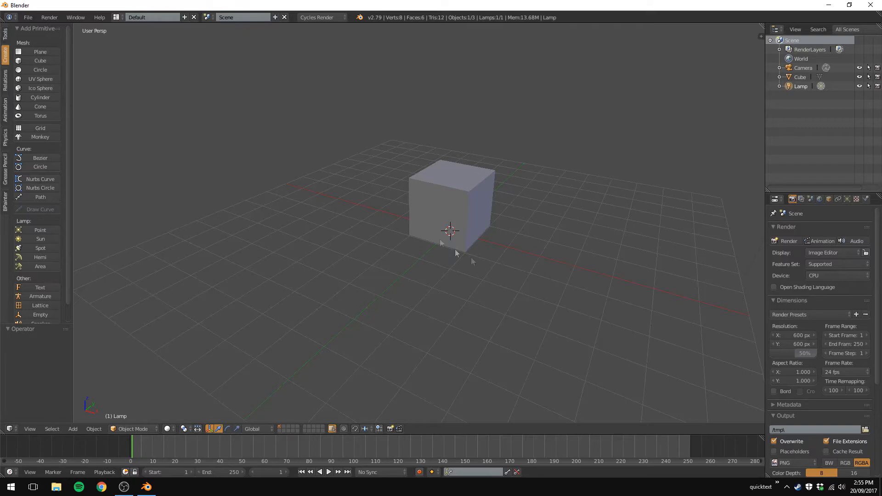
left_click(800, 77)
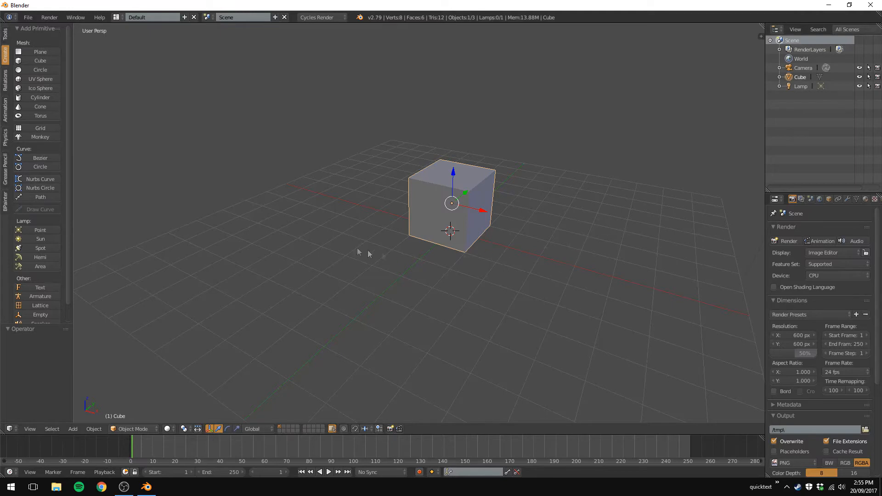
- Switch the cube back and forth between Object Mode and Edit Mode, finishing in Object Mode
middle_click_drag(269, 207, 275, 214)
middle_click_drag(619, 223, 620, 218)
mouse_move(669, 174)
middle_mouse_down()
mouse_move(666, 144)
mouse_move(663, 159)
middle_mouse_up()
mouse_move(258, 235)
middle_mouse_down()
mouse_move(247, 246)
mouse_move(261, 251)
middle_mouse_up()
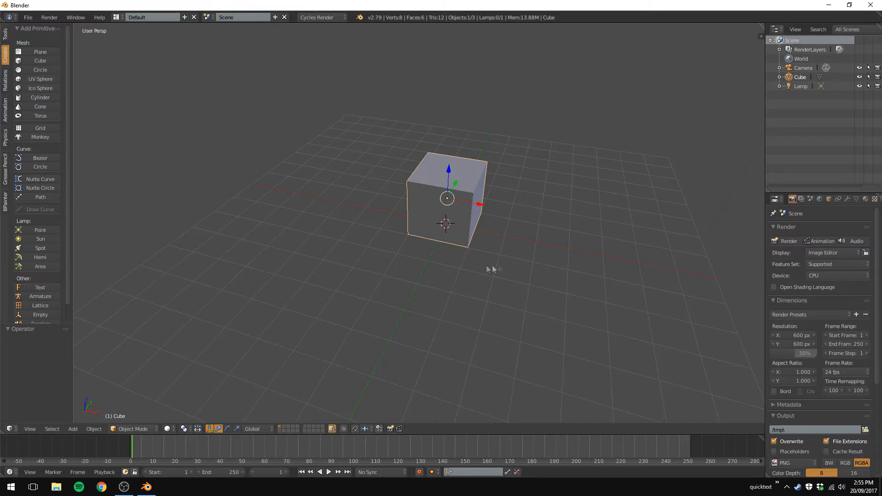
key("Tab")
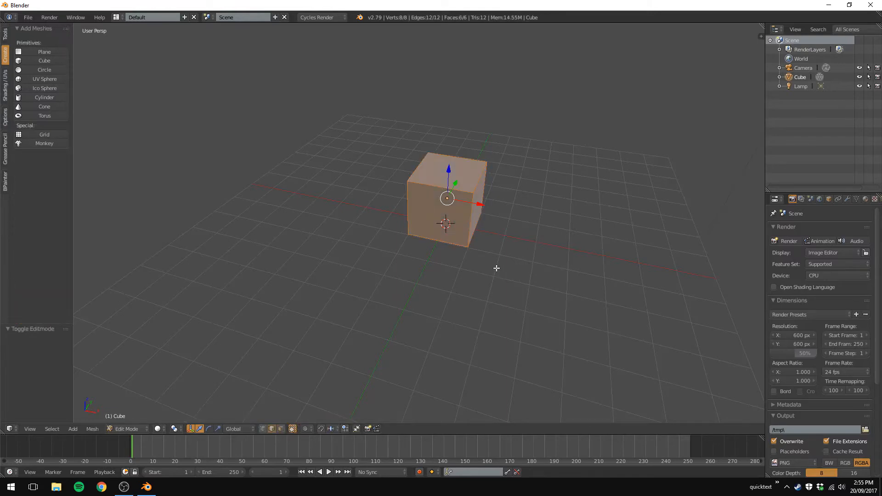
key("Tab")
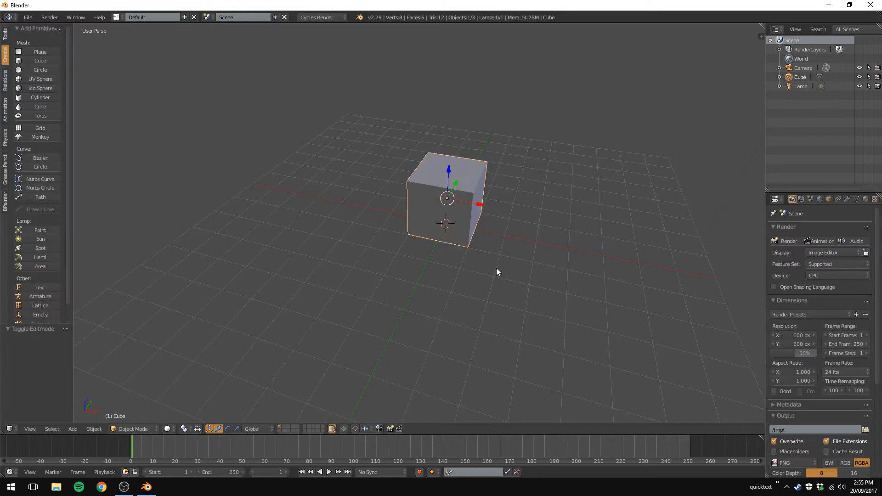
left_click(113, 430)
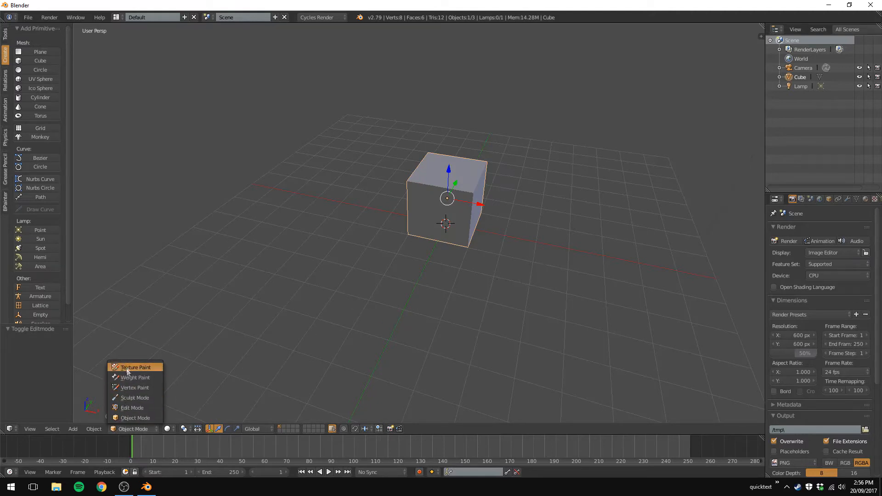
left_click(129, 407)
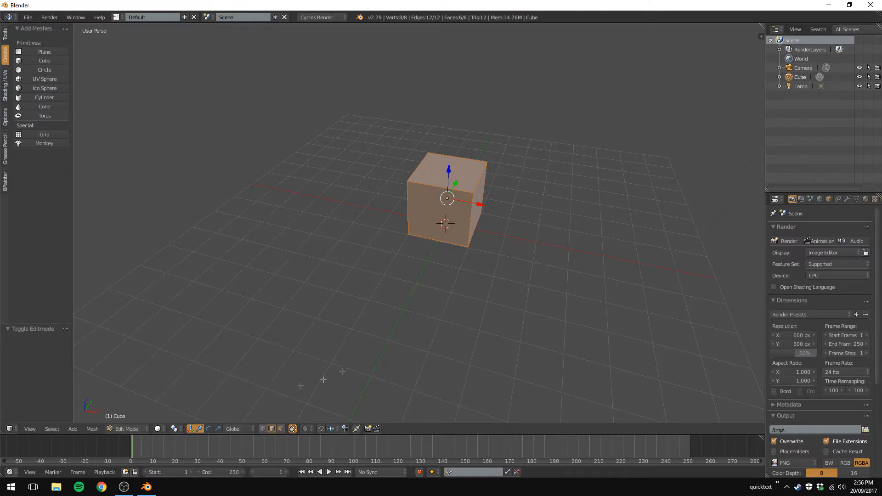
key("Tab")
key("Tab")
key("Tab")
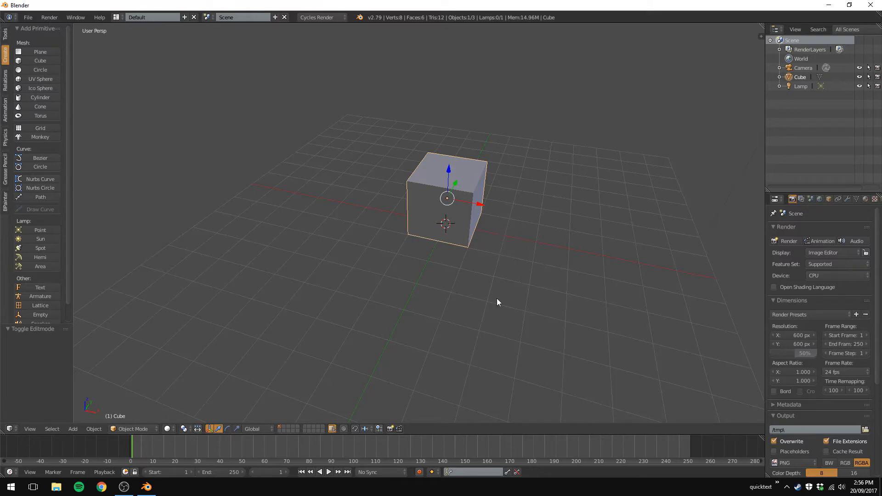
- Enter Edit Mode and, using face selection, lower the cube's top face by 0.5 units along Z
key("Tab")
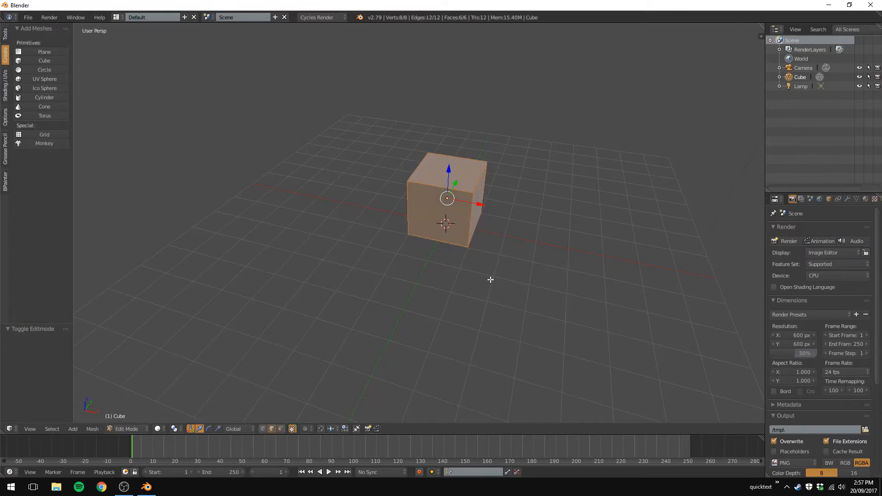
key("KP_1")
key("KP_5")
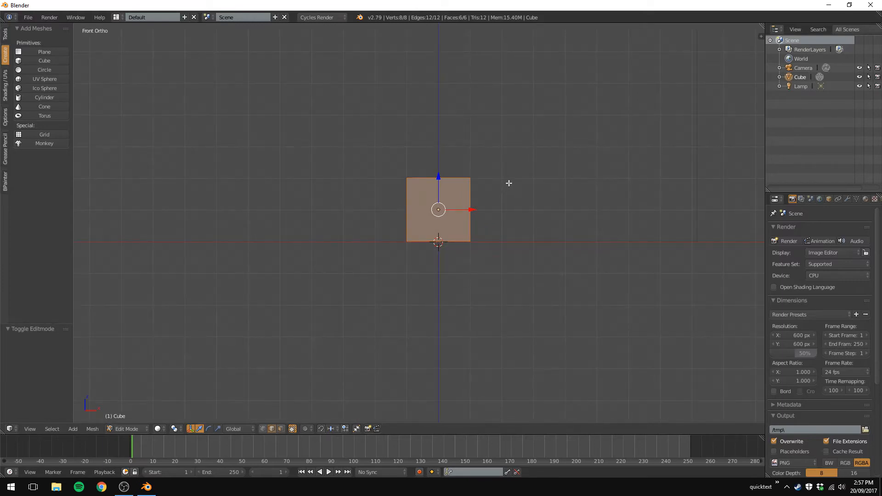
middle_click_drag(507, 183, 491, 210)
right_click(451, 172)
right_click(444, 171)
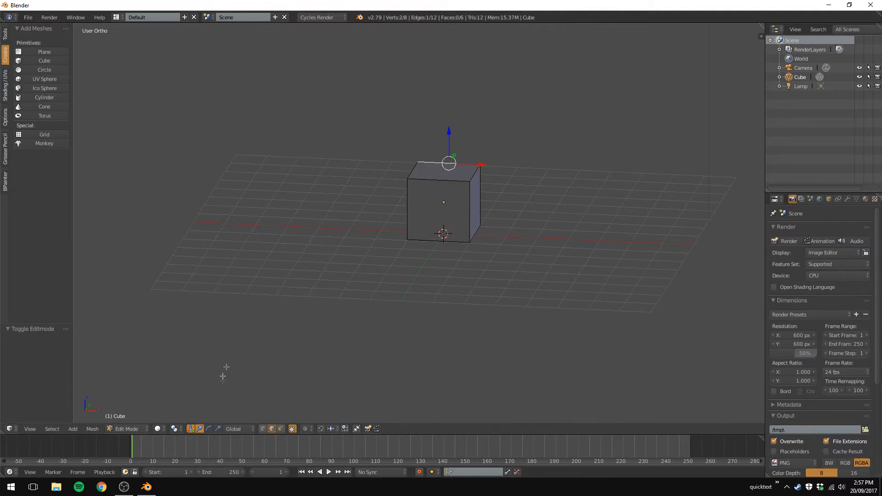
left_click(280, 429)
right_click(445, 171)
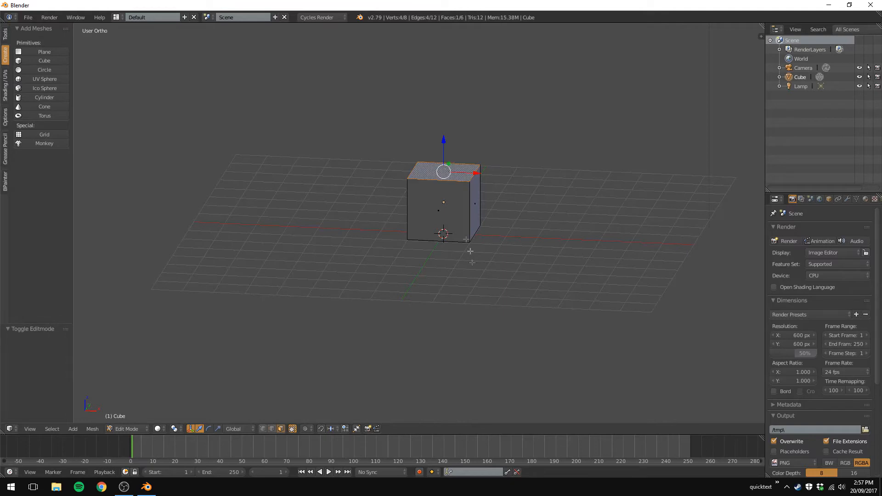
key("KP_1")
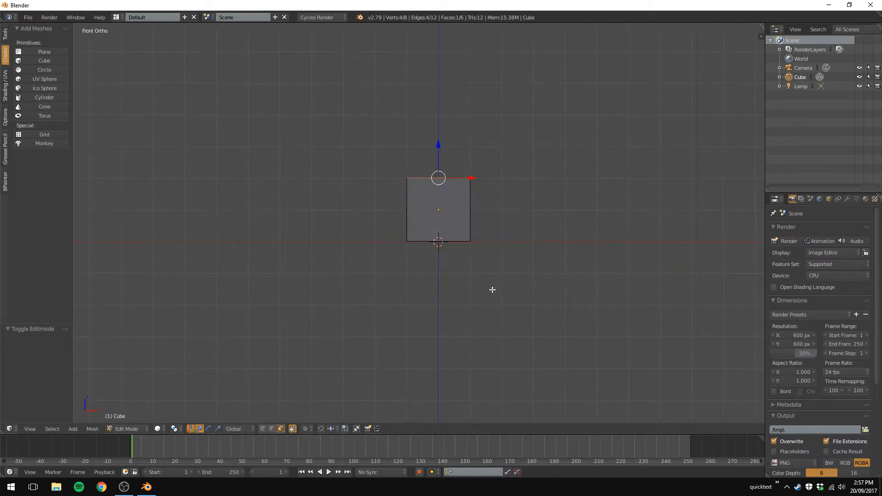
left_click_drag(439, 144, 439, 176)
- Select the cube's bottom face and raise it by 0.002 units along Z in the front view
scroll(451, 262, "up", 6)
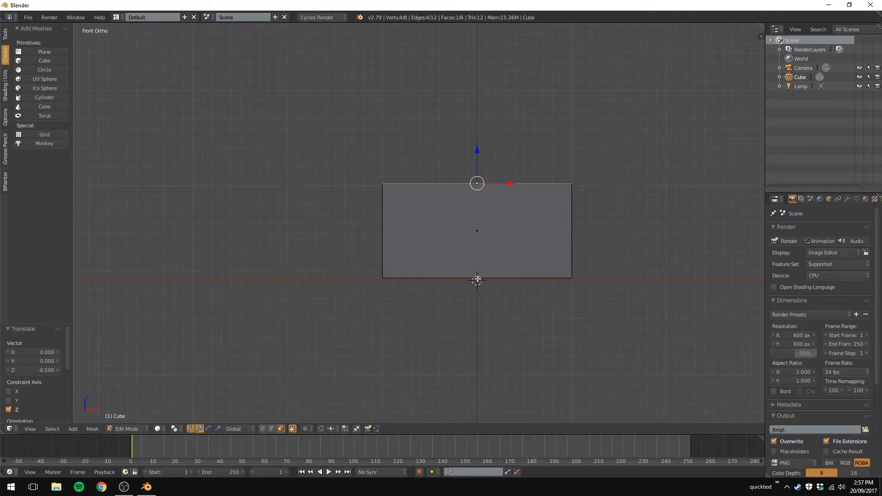
right_click(477, 279)
middle_click_drag(510, 311, 472, 307)
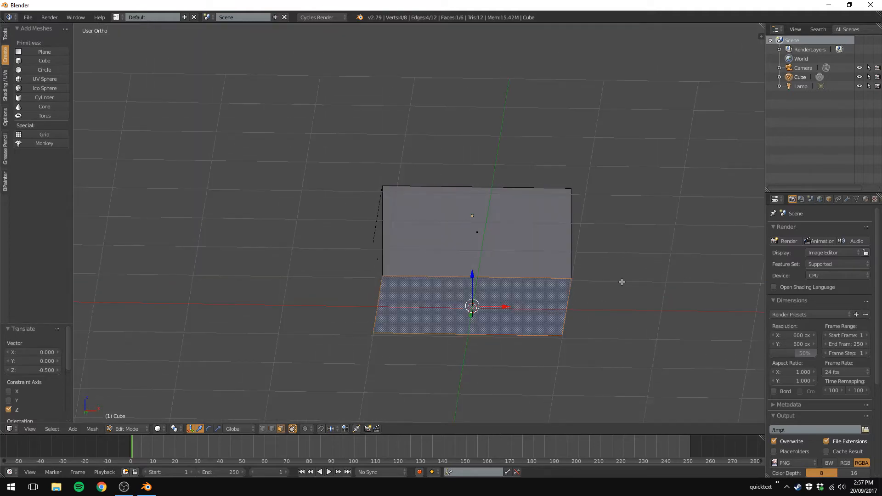
key("KP_1")
left_click_drag(477, 244, 477, 246)
- In perspective view, extend the box by moving its positive X end face about 1 unit outward along X
mouse_move(528, 328)
middle_mouse_down()
mouse_move(508, 345)
mouse_move(508, 318)
mouse_move(484, 332)
mouse_move(520, 347)
mouse_move(496, 340)
mouse_move(528, 325)
middle_mouse_up()
key("KP_5")
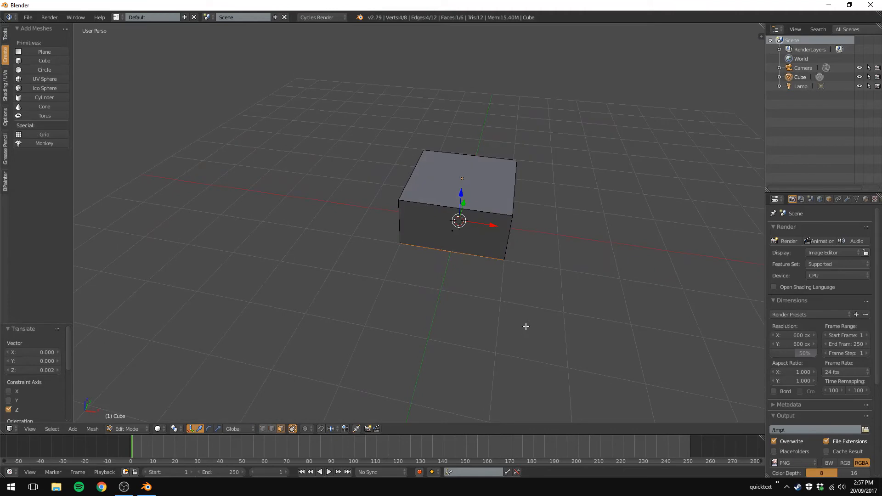
middle_click_drag(497, 218, 513, 246)
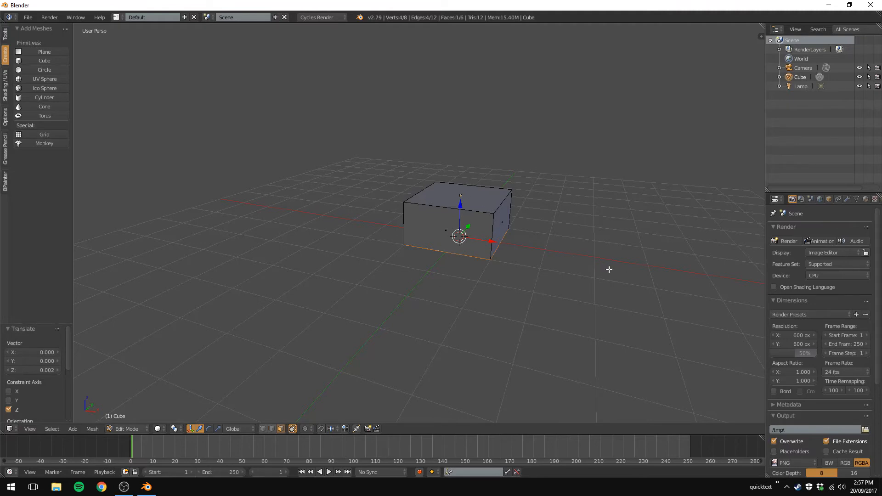
right_click(502, 223)
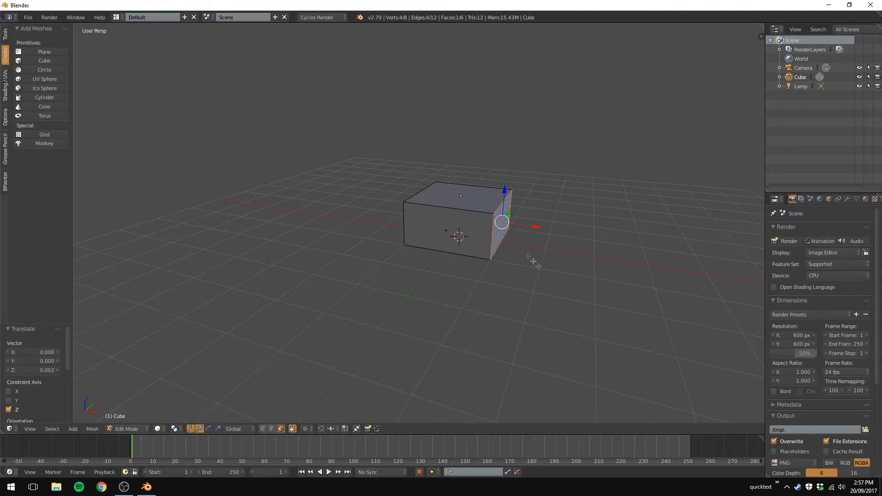
key("g")
key("x")
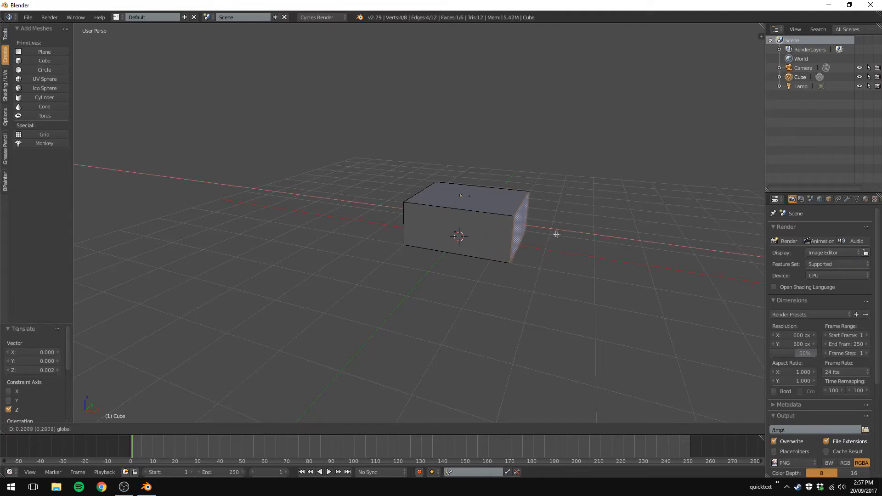
left_click(628, 260)
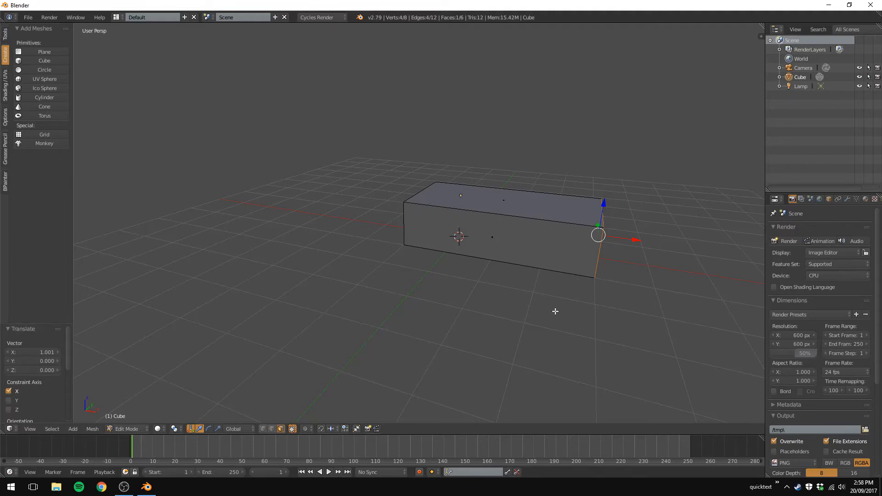
- Select the box's top face, its long front face and the top face again, one at a time
right_click(504, 200)
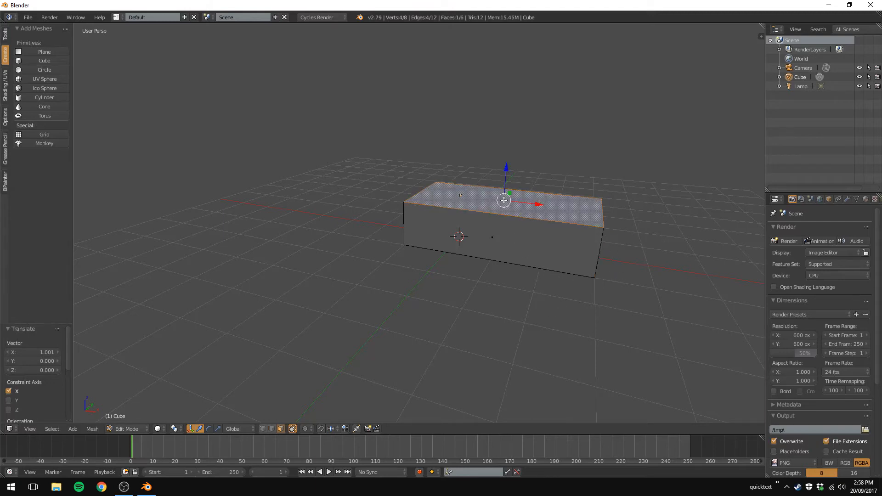
right_click(492, 238)
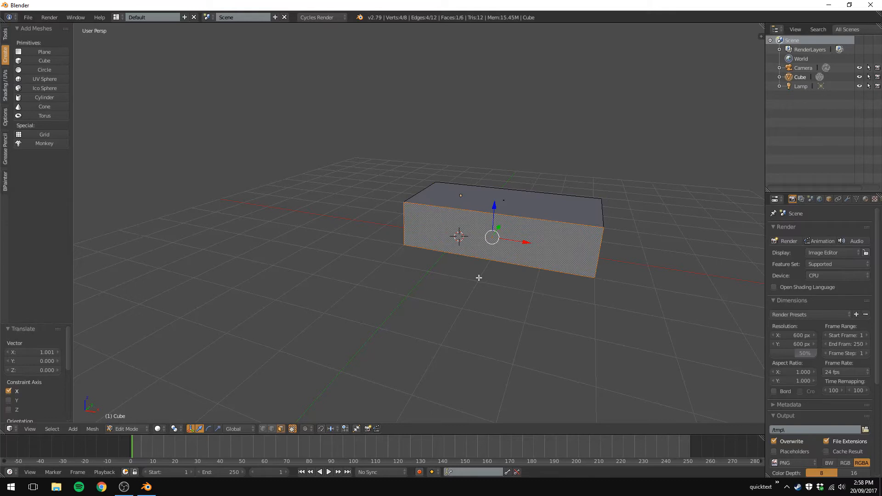
right_click(503, 201)
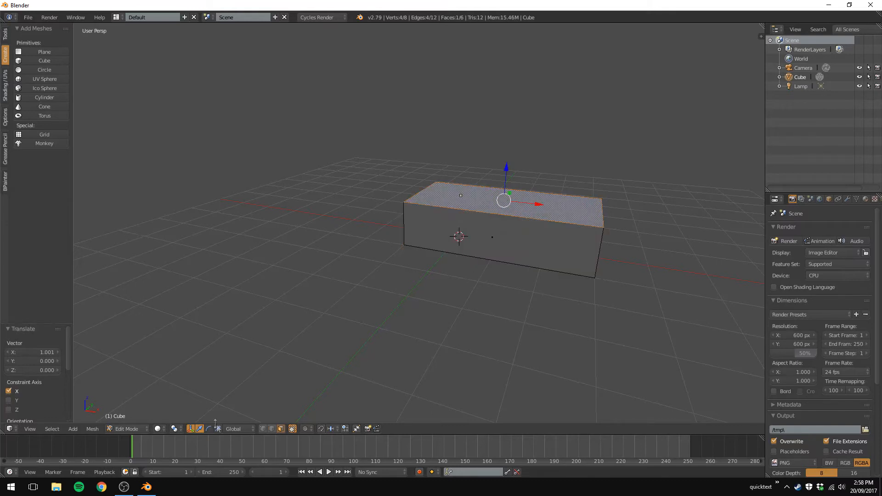
- Switch to edge selection and pick the front face's upper, lower and negative X vertical edges in turn
left_click(271, 428)
right_click(488, 213)
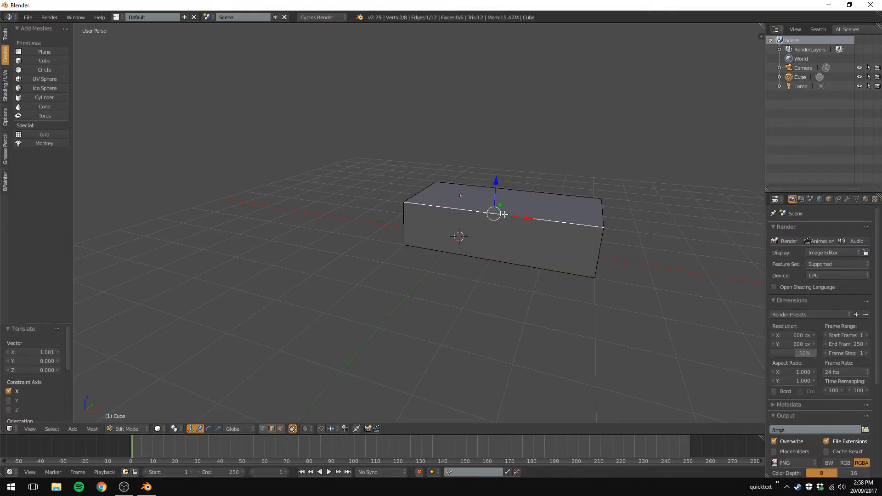
right_click(479, 257)
right_click(405, 221)
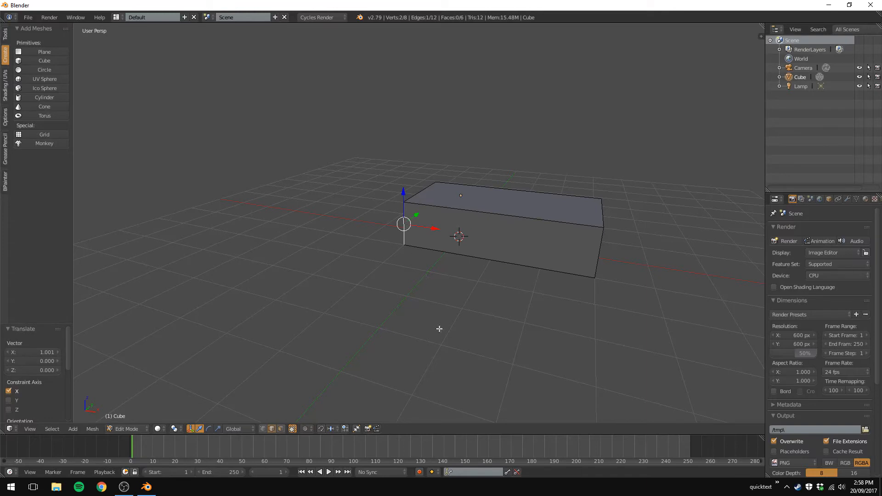
- Toggle the selection of the whole mesh off, on and off again
key("a")
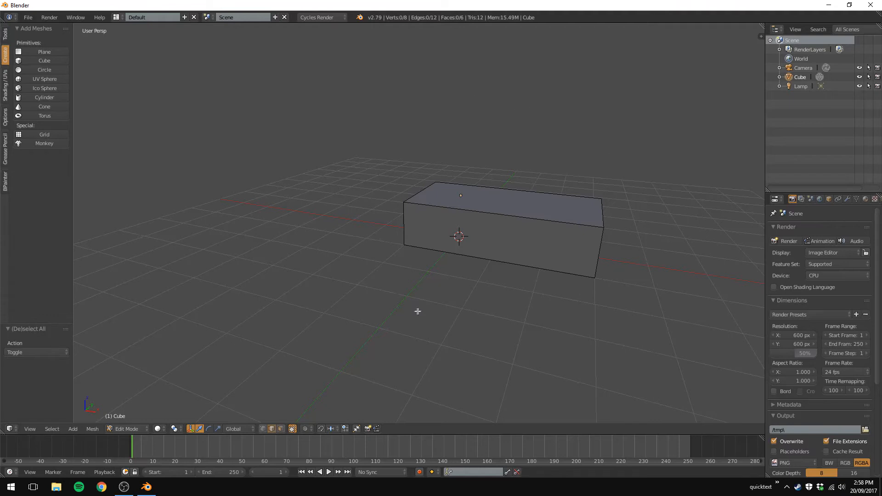
key("a")
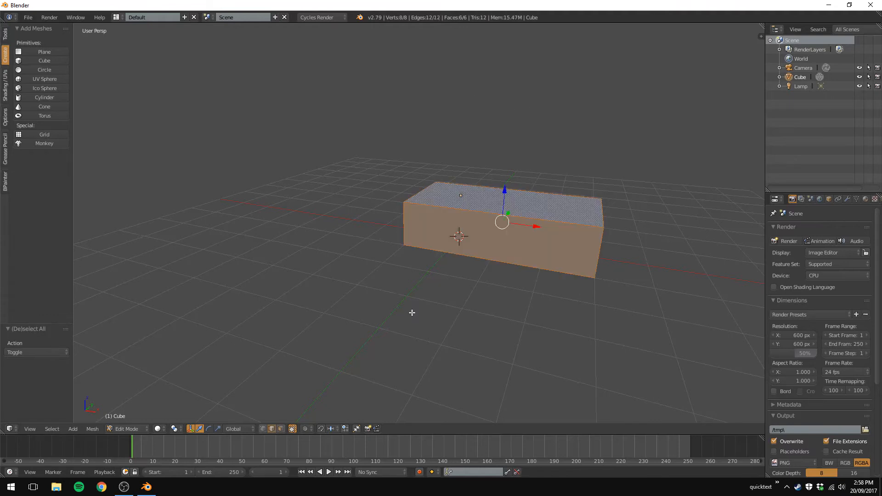
key("a")
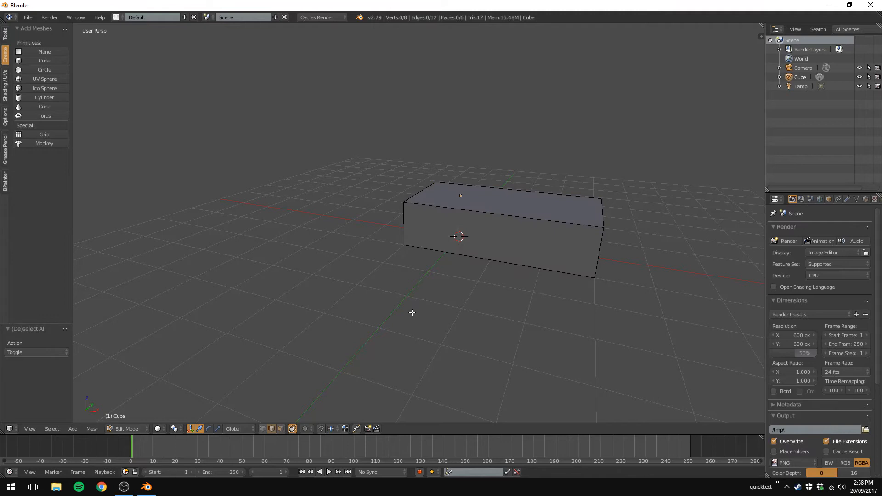
- Switch to face selection, select the front and top faces together, and clear the selection
left_click(281, 429)
right_click(515, 194)
right_click(507, 233)
right_click(504, 204, "shift")
key("a")
- Select the front face and add the top face and the negative X end face to the selection
right_click(494, 235)
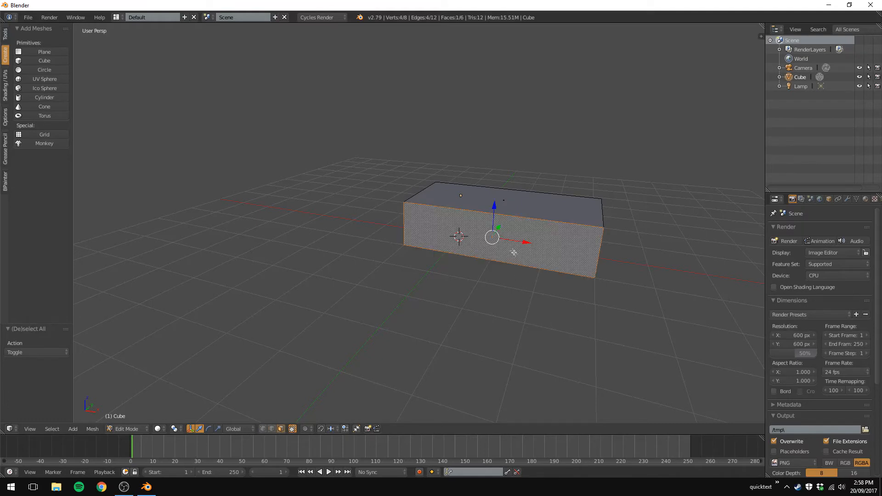
right_click(506, 198, "shift")
middle_click_drag(426, 299, 481, 269)
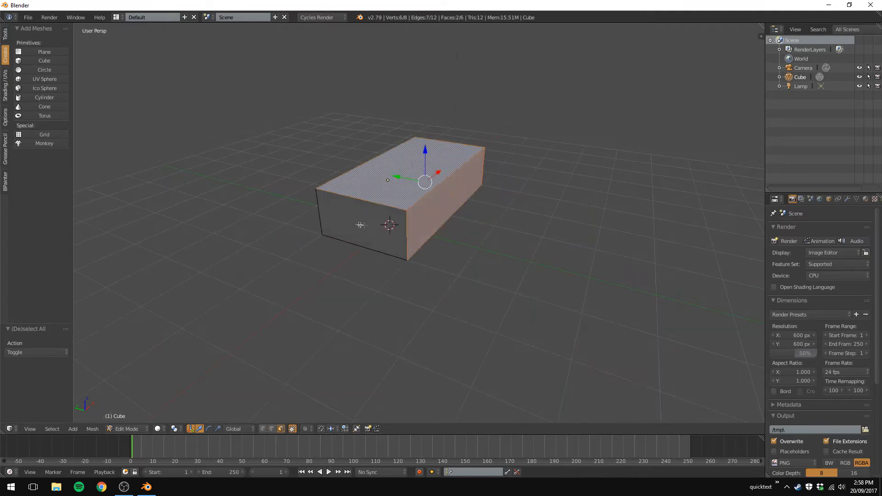
right_click(362, 225, "shift")
scroll(420, 283, "down", 1)
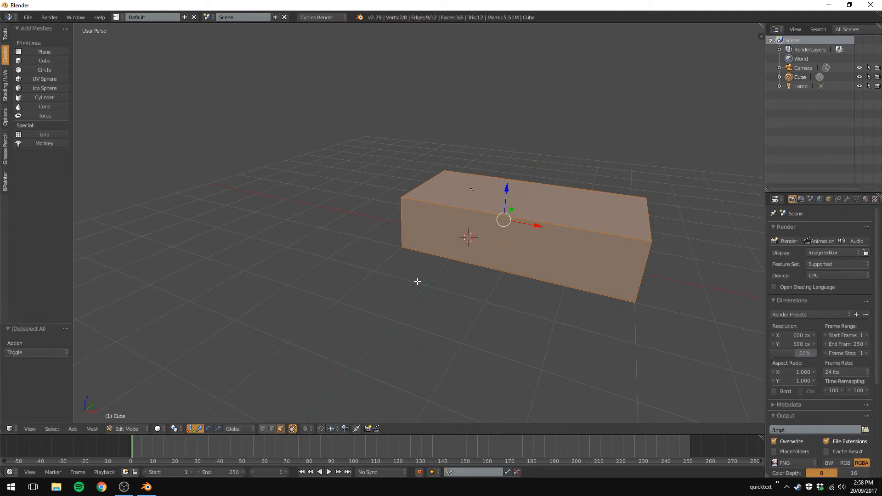
scroll(418, 283, "down", 1)
- Alternate the single-face selection between the front and top faces, finishing with the front face selected
right_click(493, 242)
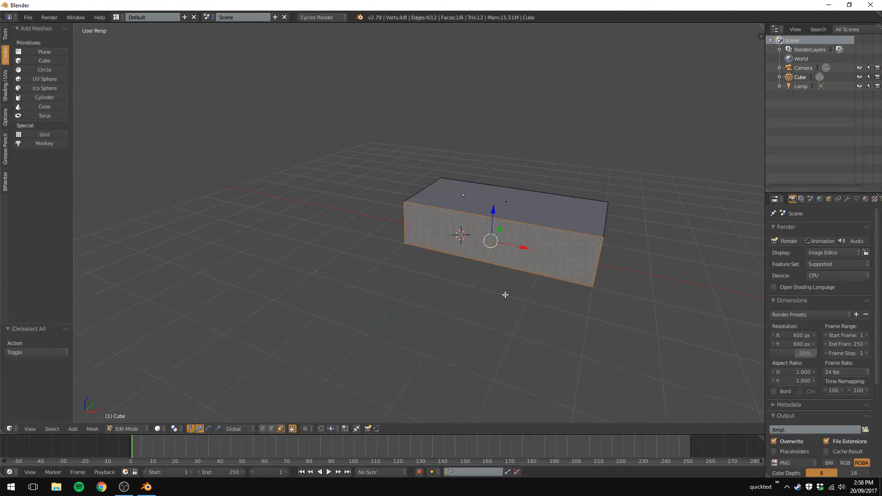
right_click(511, 212)
right_click(495, 242)
mouse_move(554, 330)
middle_mouse_down()
mouse_move(521, 315)
mouse_move(579, 327)
mouse_move(561, 331)
middle_mouse_up()
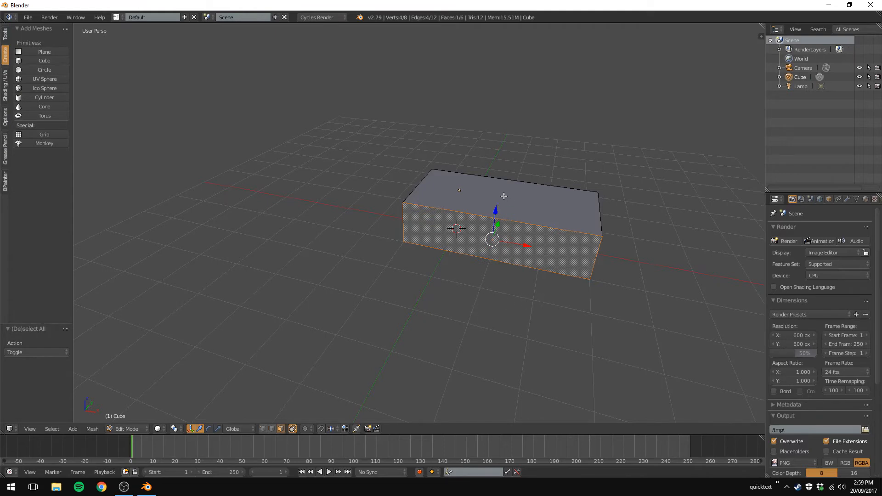
right_click(515, 190)
right_click(495, 241)
middle_click_drag(569, 341, 479, 326)
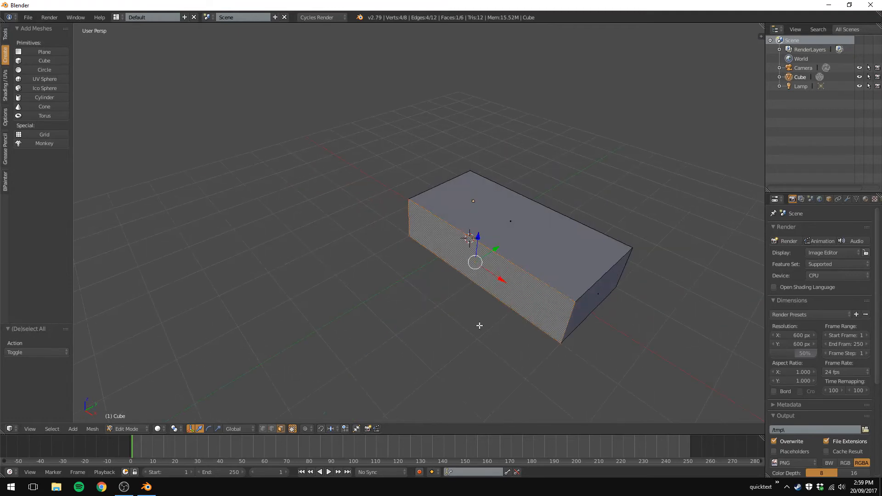
- Using edge selection, try moving the front vertical edge at the positive X end by -0.310 along X, and undo the move
key("KP_7")
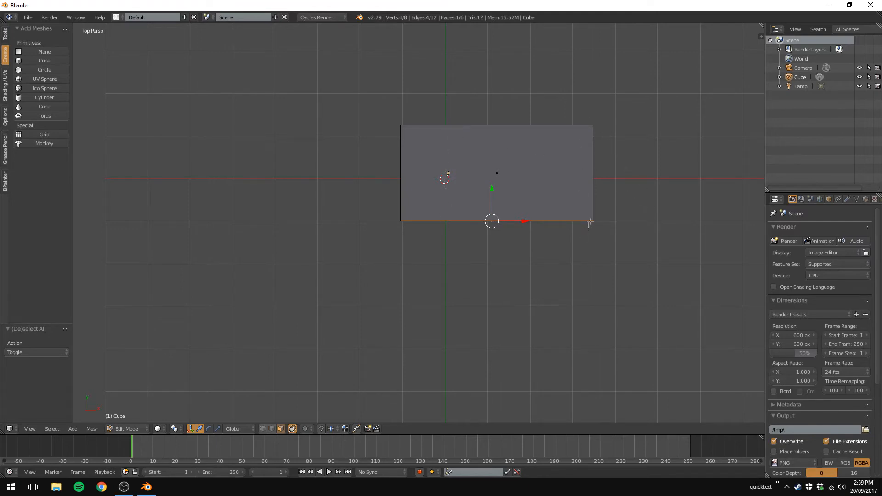
middle_click_drag(596, 344, 533, 266)
middle_click_drag(453, 302, 483, 315)
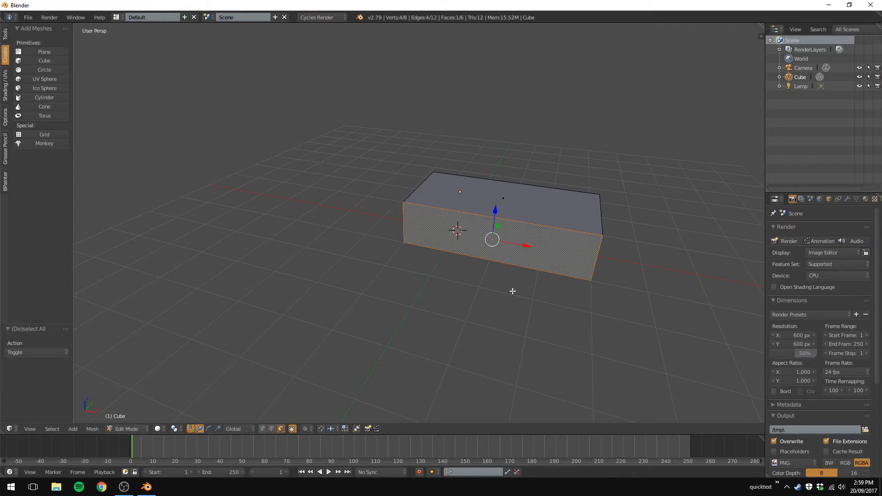
key("2")
right_click(598, 260)
key("g")
key("x")
left_click(572, 219)
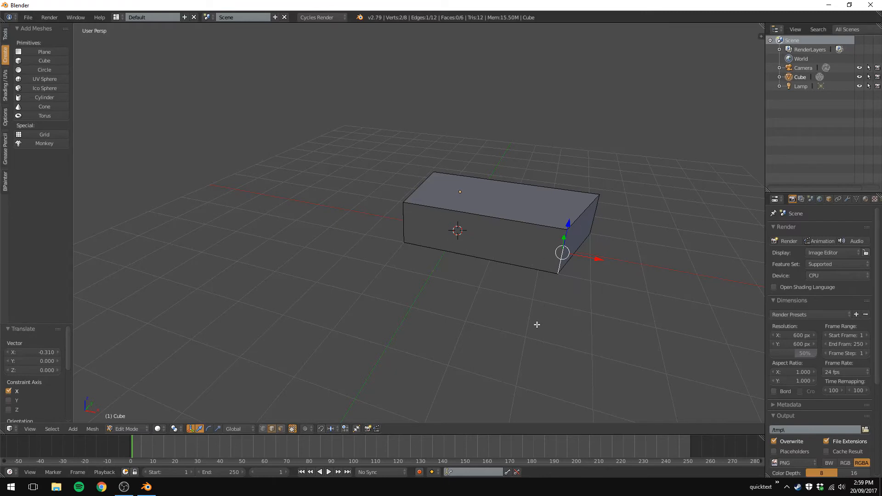
key("ctrl+z")
- Clear the selection and add one loop cut across the box's length, slid by about 0.46 toward the negative X end
key("a")
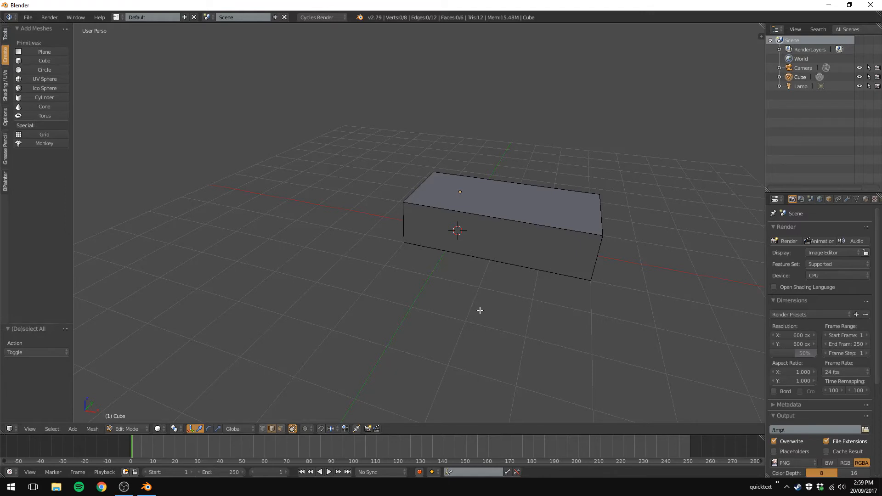
key("ctrl+r")
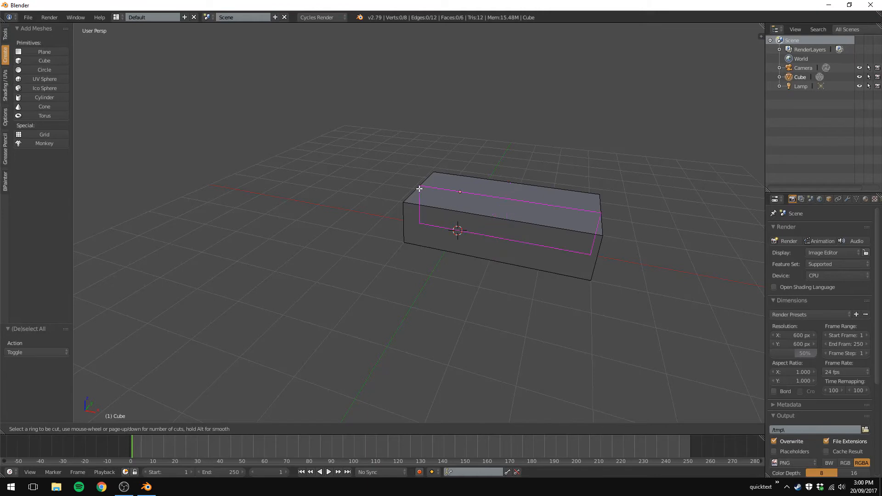
left_click(499, 211)
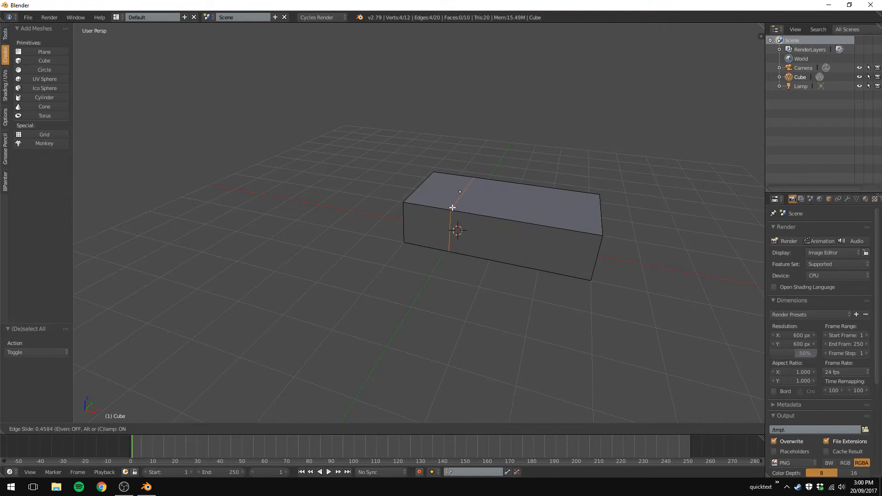
left_click(453, 208)
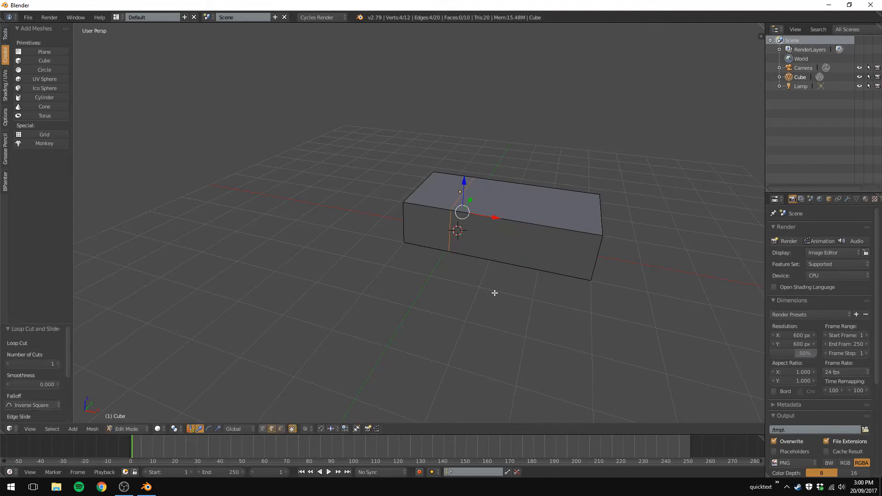
key("a")
- Using face selection, scale the box's negative X end face down to 0.474 to taper that end
middle_click_drag(465, 309, 429, 295)
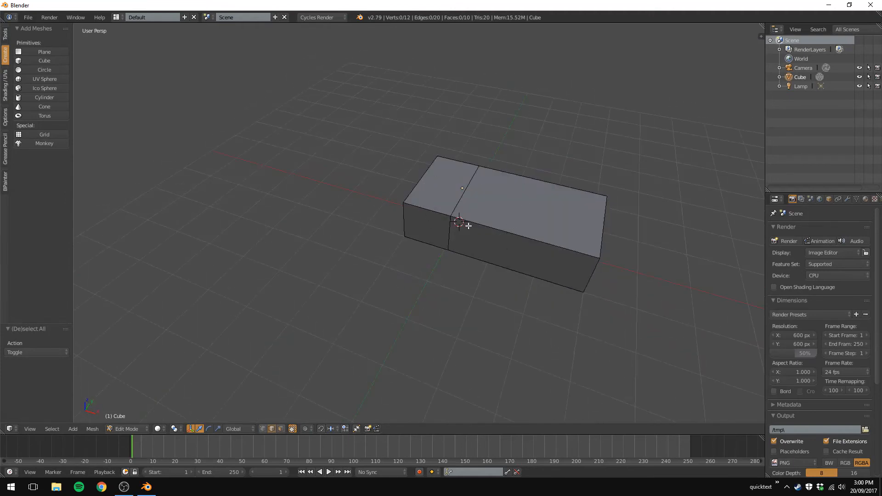
middle_click_drag(457, 315, 494, 255)
key("3")
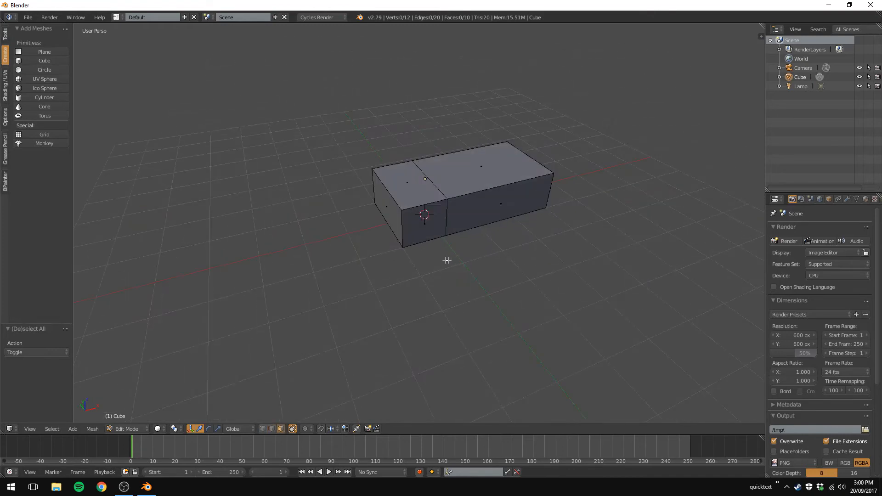
right_click(385, 206)
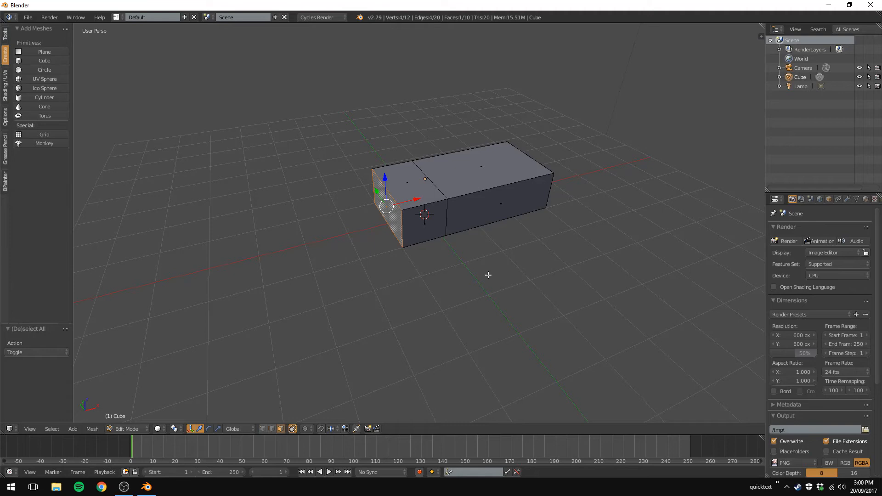
key("s")
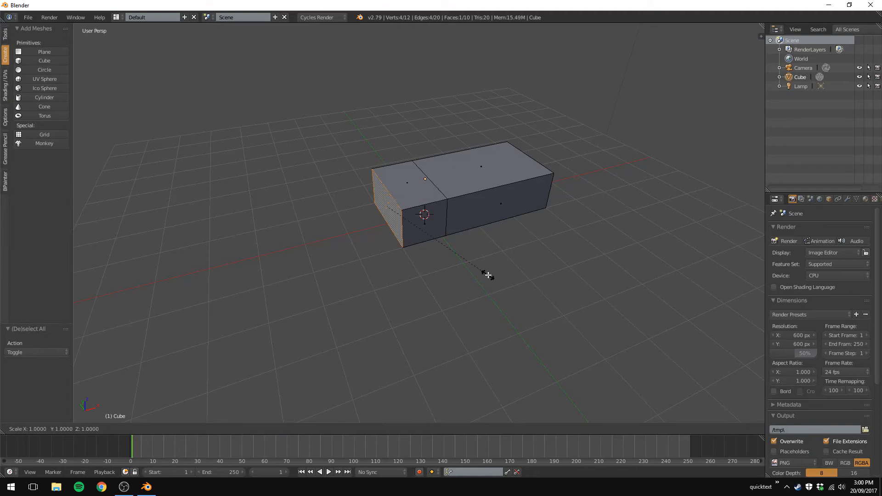
left_click(430, 246)
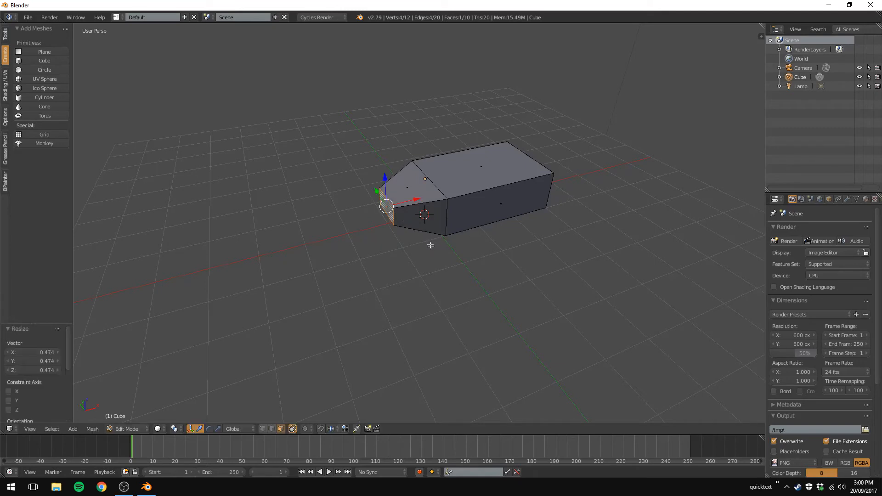
middle_click_drag(432, 301, 449, 202)
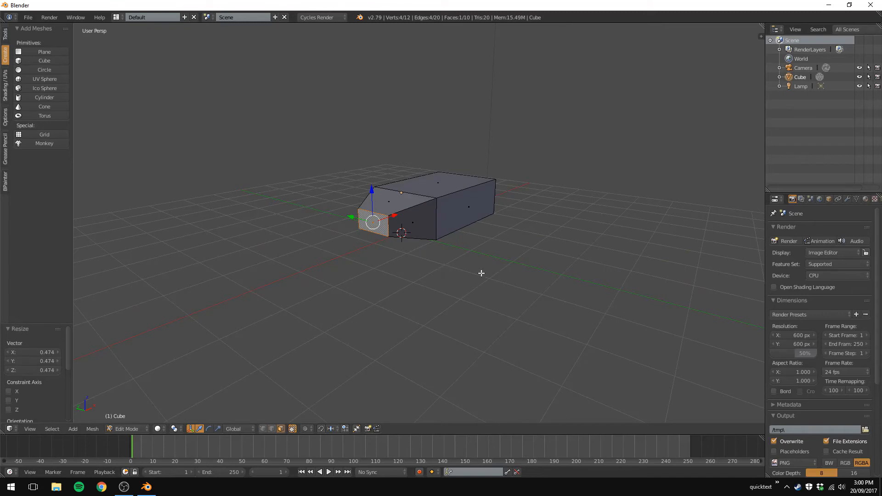
middle_click_drag(481, 274, 476, 288)
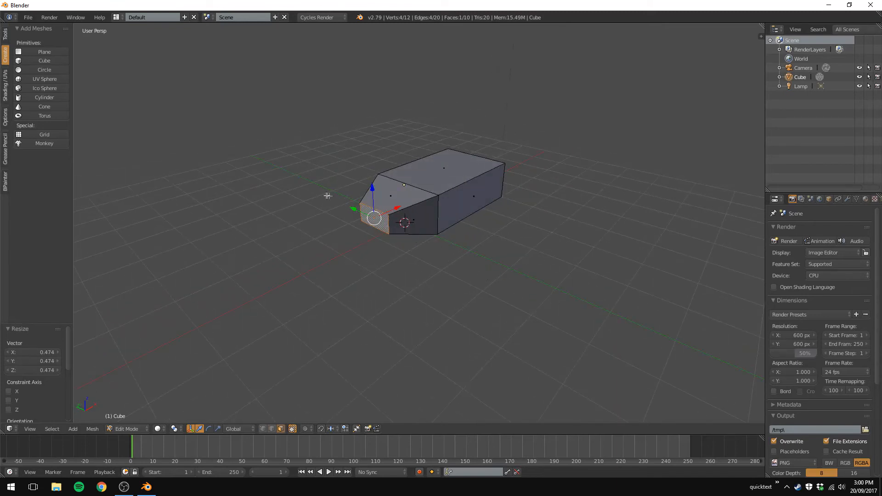
- Check the tapered negative X end from several angles and undo its uniform scaling
middle_click_drag(463, 255, 386, 230)
middle_click_drag(406, 186, 419, 202)
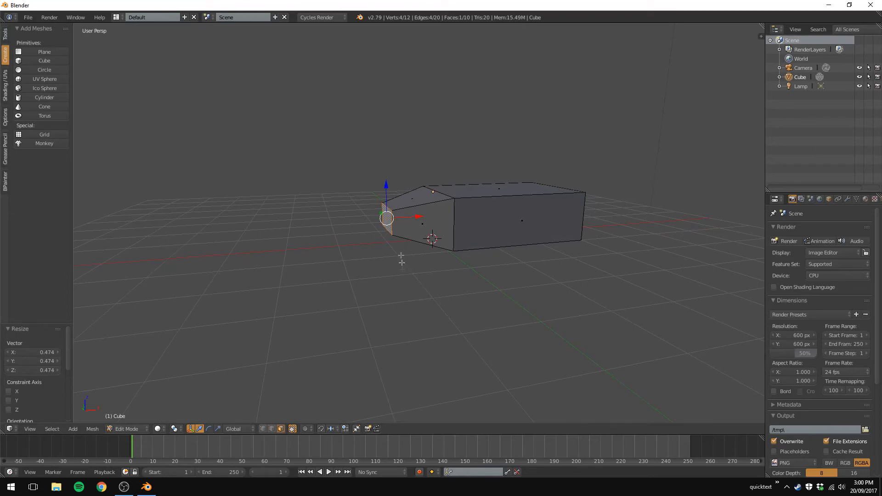
middle_click_drag(449, 288, 603, 307)
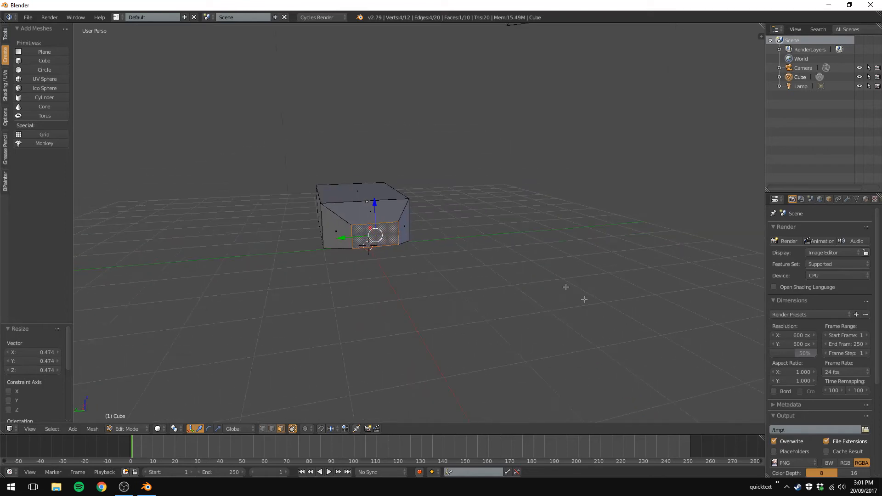
middle_click_drag(451, 252, 402, 278)
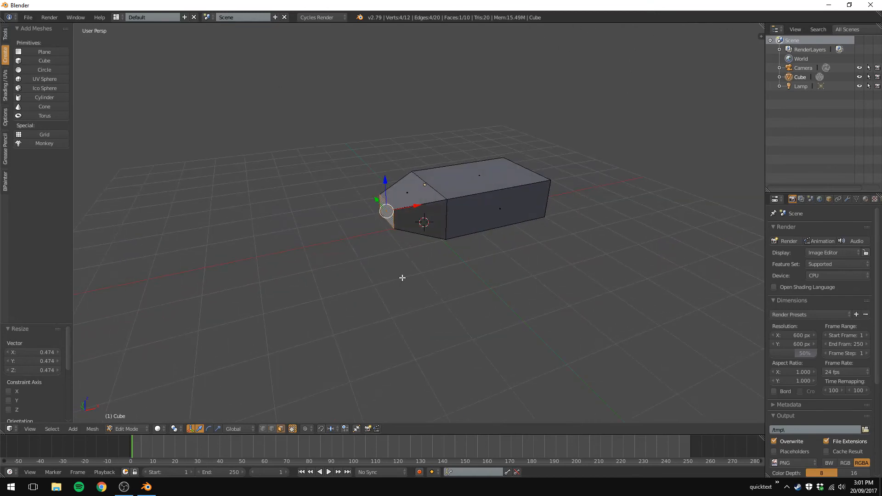
key("ctrl+z")
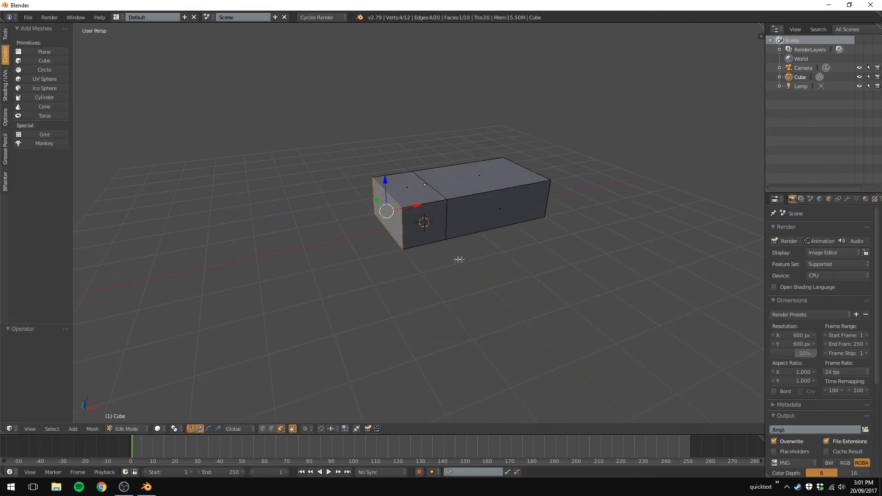
- Scale the negative X end face to 0.565 along Y only and clear the selection
key("s")
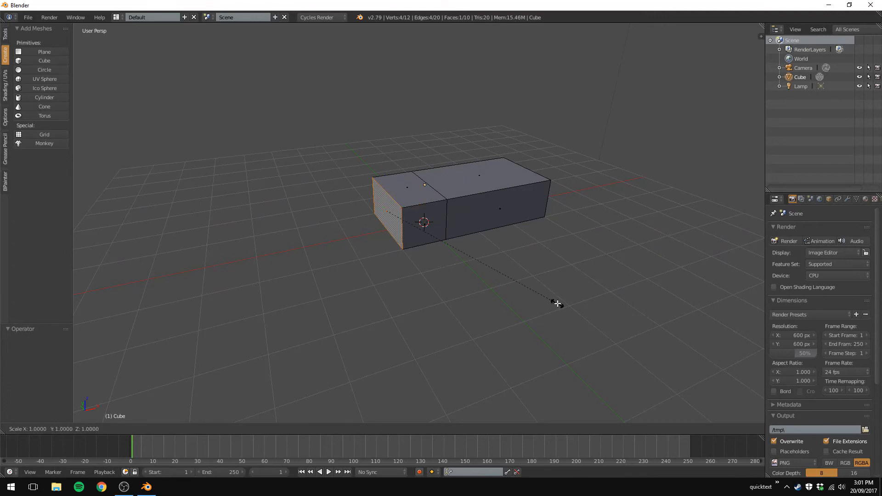
key("y")
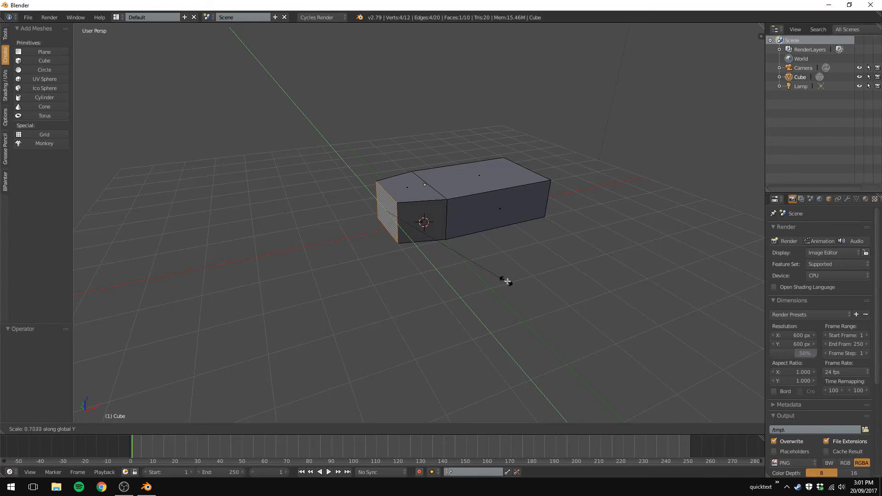
left_click(479, 270)
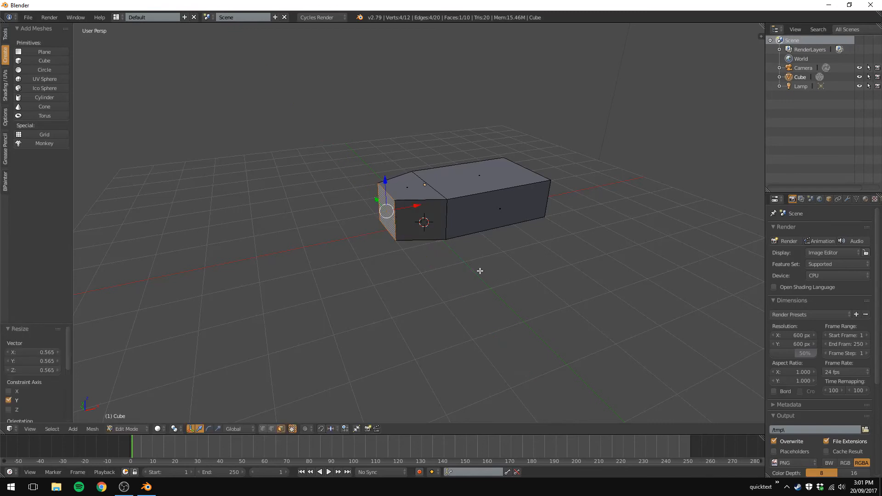
key("a")
- In top orthographic view, scale the positive X end face along Y to about the width of the opposite end, then clear the selection
middle_click_drag(522, 256, 518, 306)
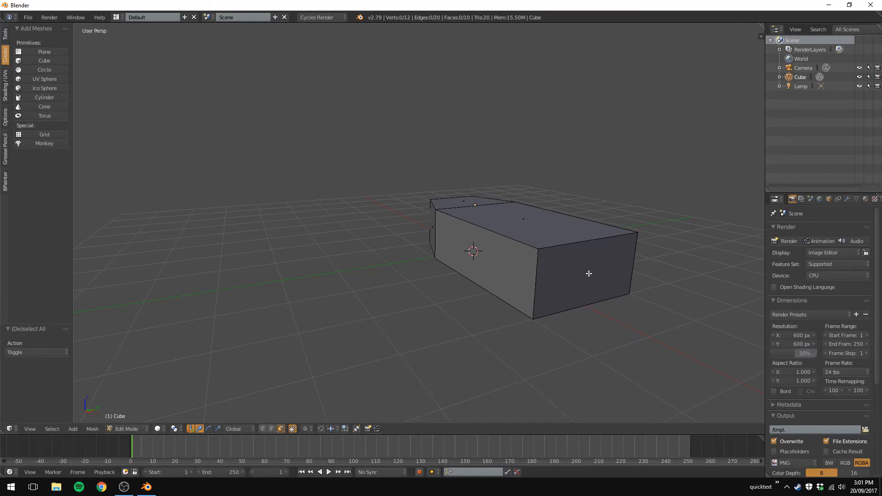
right_click(589, 273)
middle_click_drag(447, 324, 513, 353)
key("KP_7")
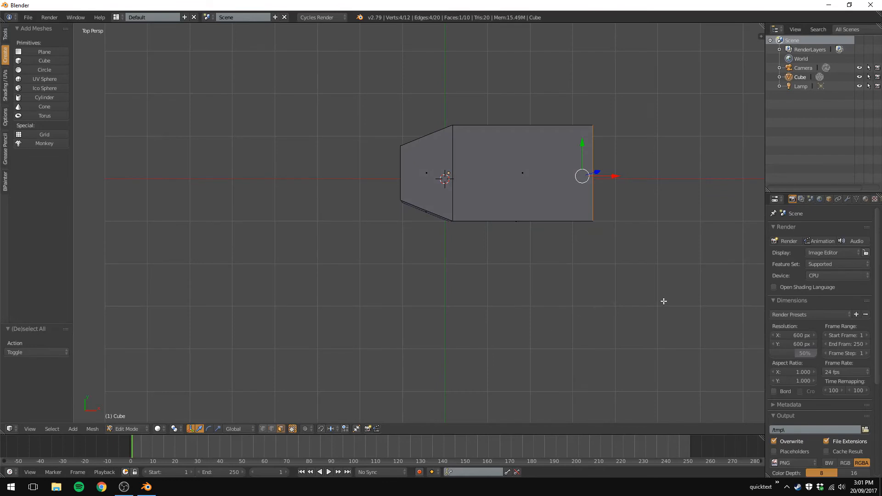
key("KP_5")
key("s")
key("y")
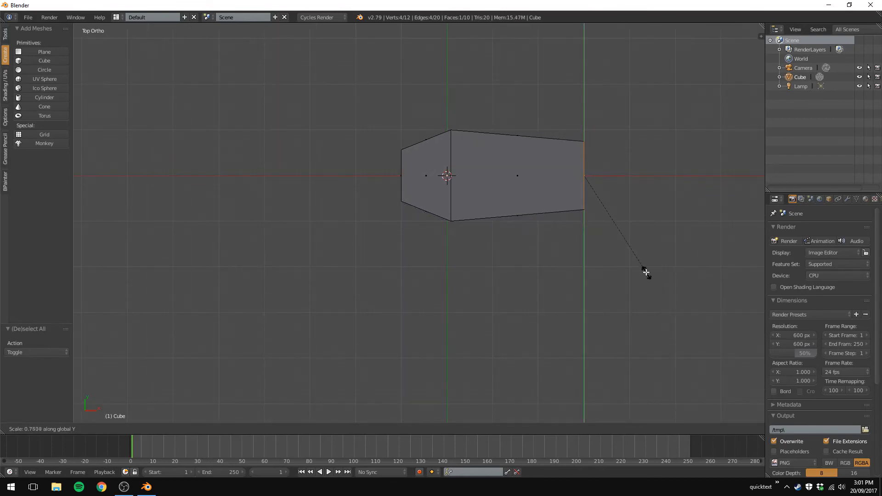
left_click(629, 249)
key("a")
- Select the whole mesh and scale it to 0.921 in X and Y, with Z locked
middle_click_drag(634, 285, 553, 247)
middle_click_drag(553, 253, 546, 262)
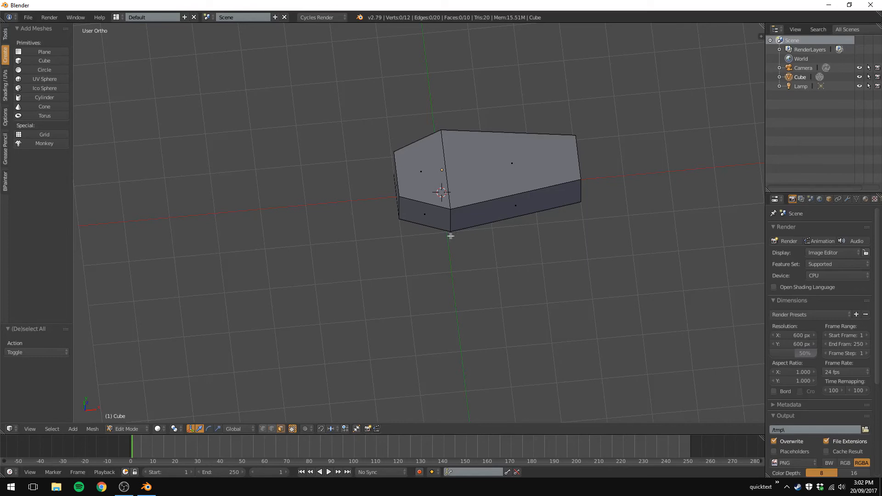
middle_click_drag(584, 290, 547, 266)
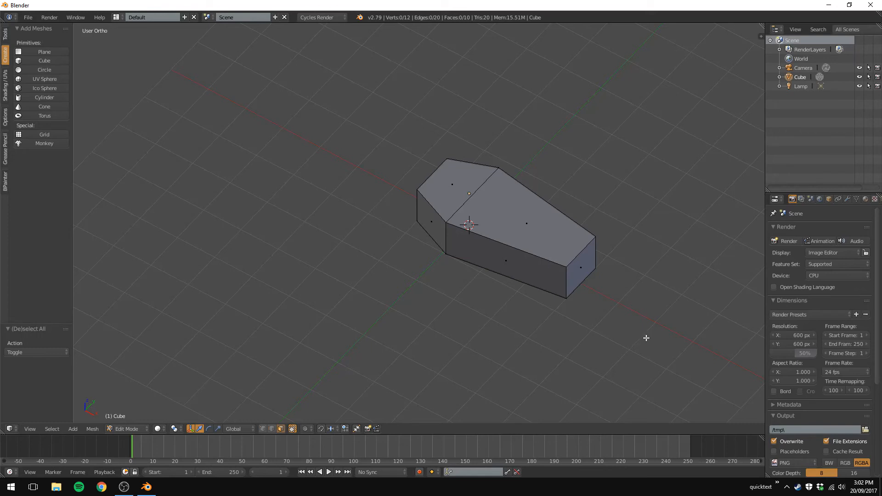
key("ctrl+z")
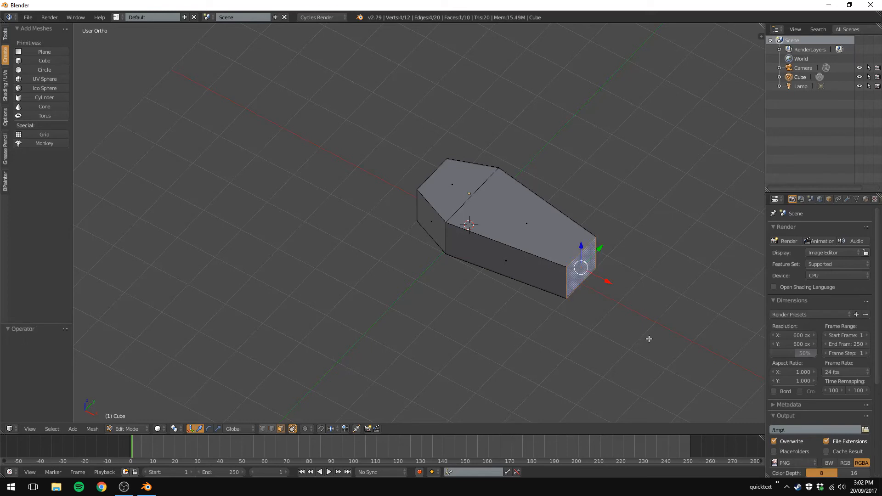
key("a")
mouse_move(570, 331)
middle_mouse_down()
mouse_move(604, 312)
mouse_move(583, 324)
middle_mouse_up()
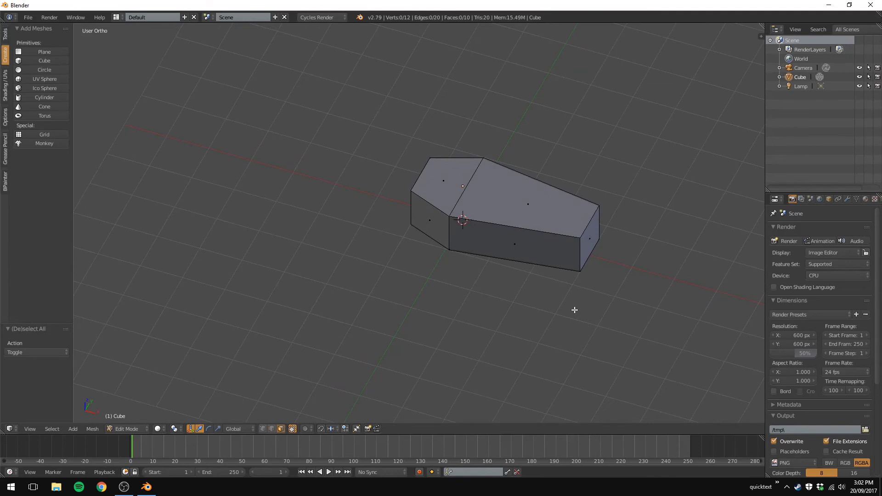
key("a")
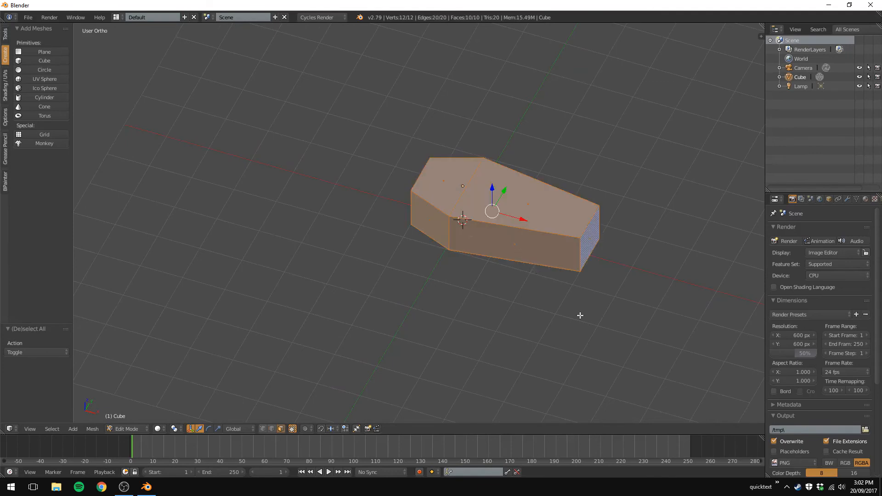
key("s")
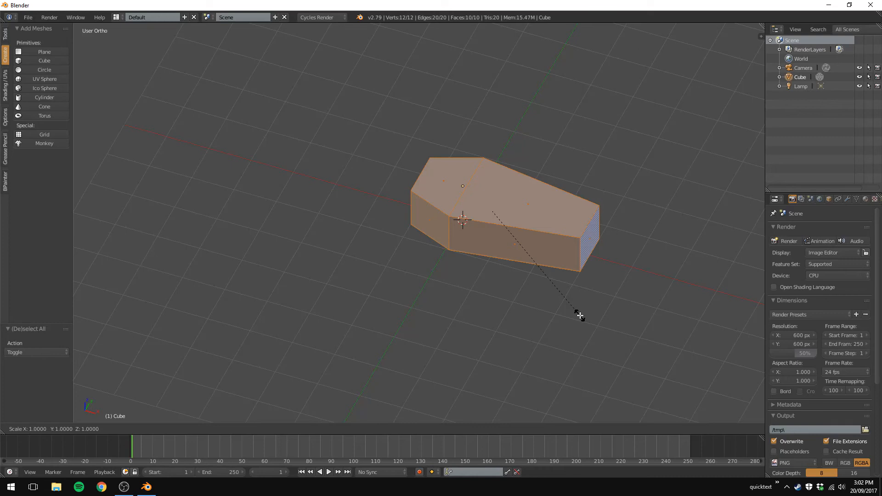
key("shift+z")
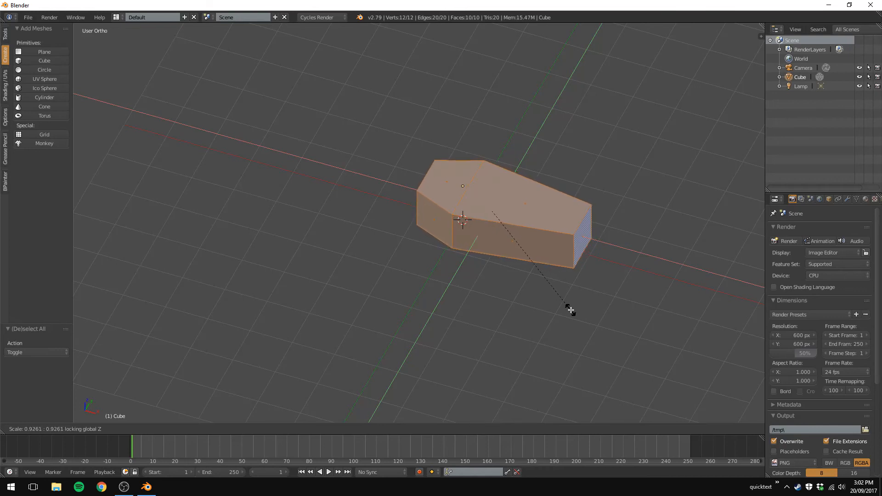
left_click(573, 301)
- Move the positive X end face by 0.041 and the negative X end face by -0.015 along X, then clear the selection
right_click(582, 238)
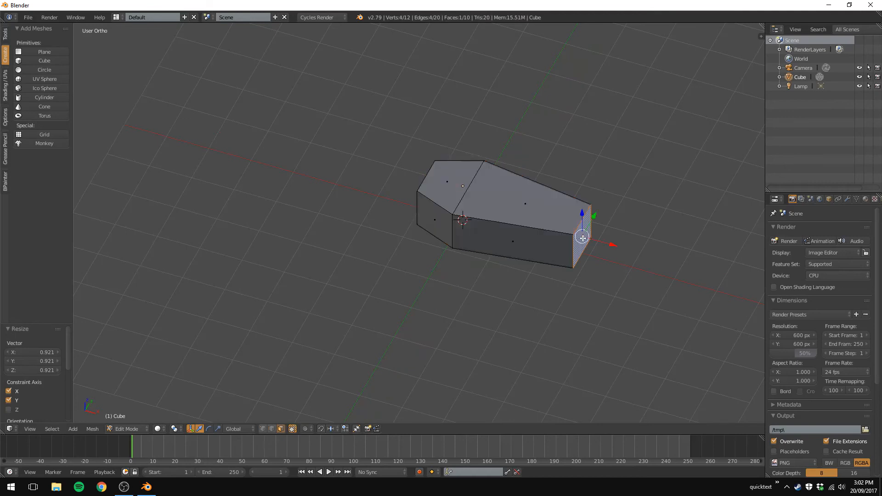
left_click_drag(613, 246, 611, 251)
middle_click_drag(611, 251, 367, 231)
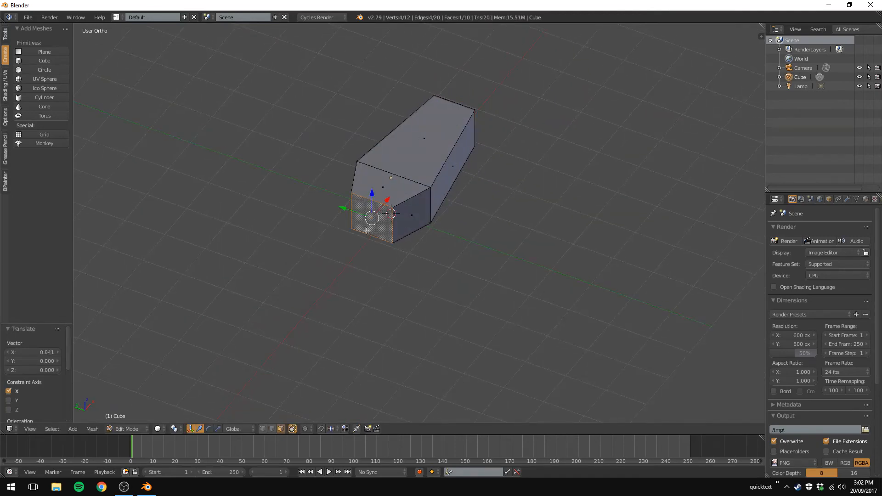
left_click_drag(389, 198, 388, 201)
middle_click_drag(576, 330, 472, 326)
key("KP_7")
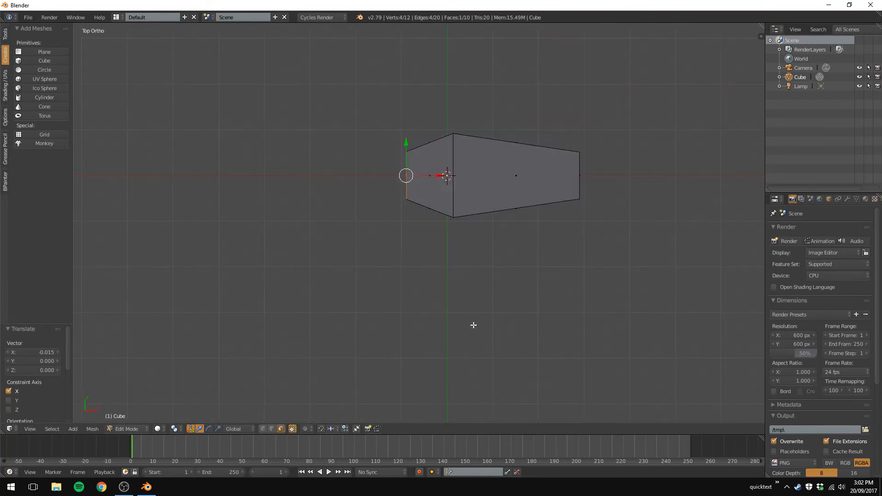
key("a")
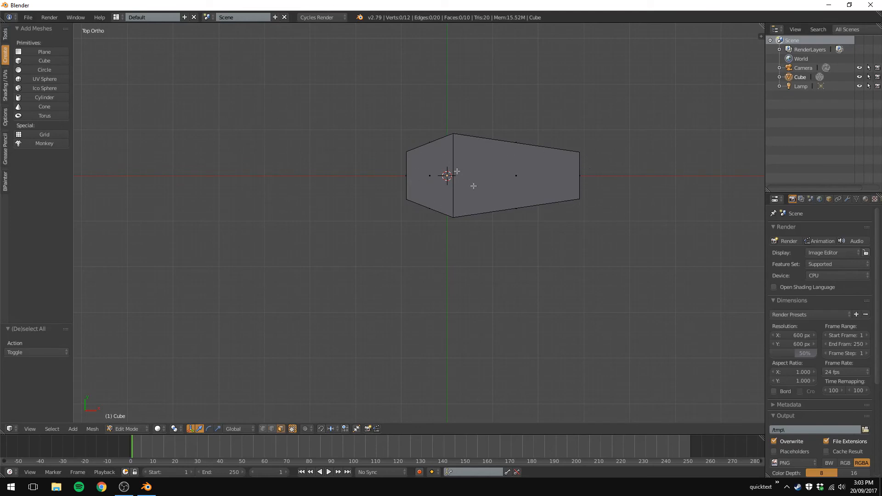
- Using edge selection, bevel the six outline edges of the top surface with a 0.088 offset and one segment
middle_click_drag(603, 356, 591, 227)
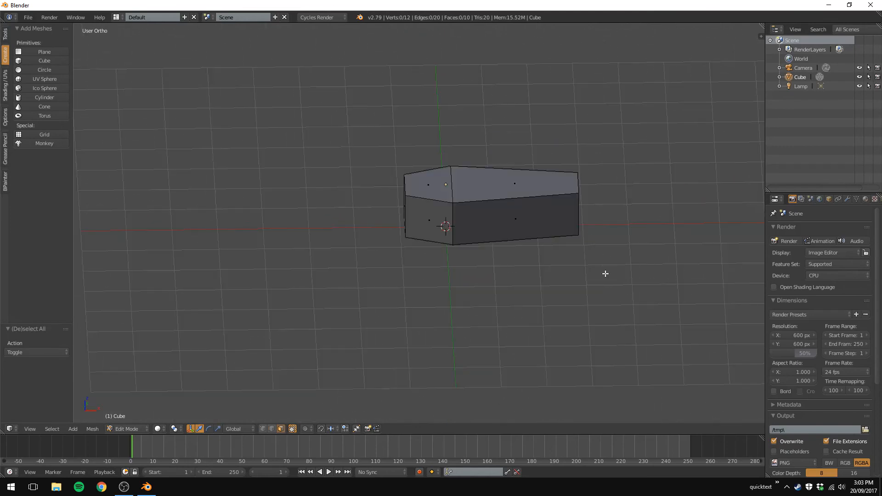
key("KP_5")
middle_click_drag(540, 267, 399, 311)
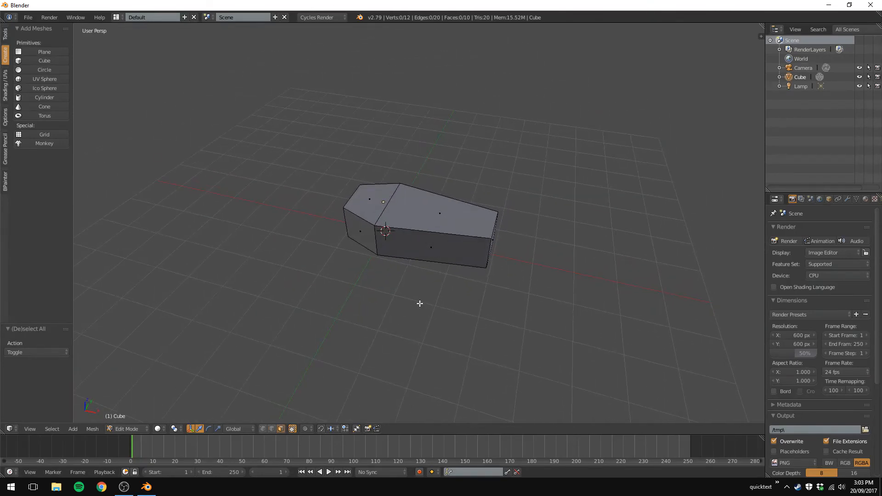
key("ctrl+Tab")
right_click(437, 234)
right_click(365, 217, "shift")
right_click(353, 197, "shift")
right_click(381, 184, "shift")
right_click(449, 197, "shift")
right_click(491, 227, "shift")
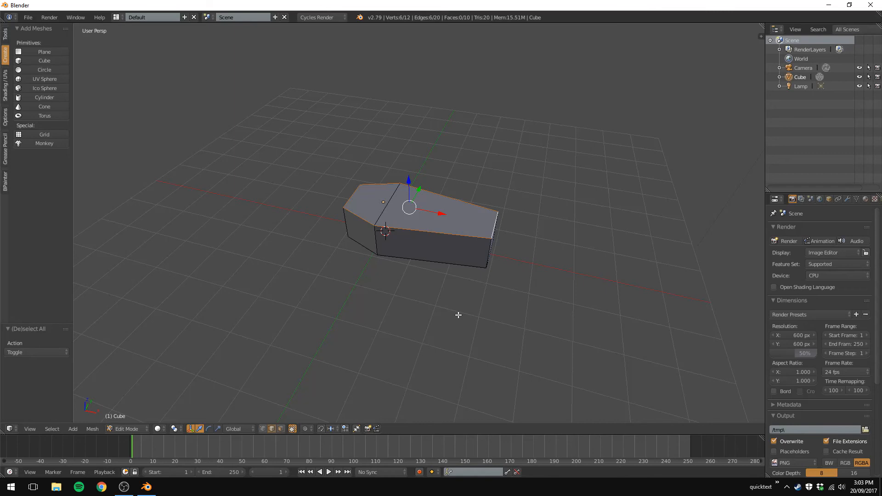
key("ctrl+b")
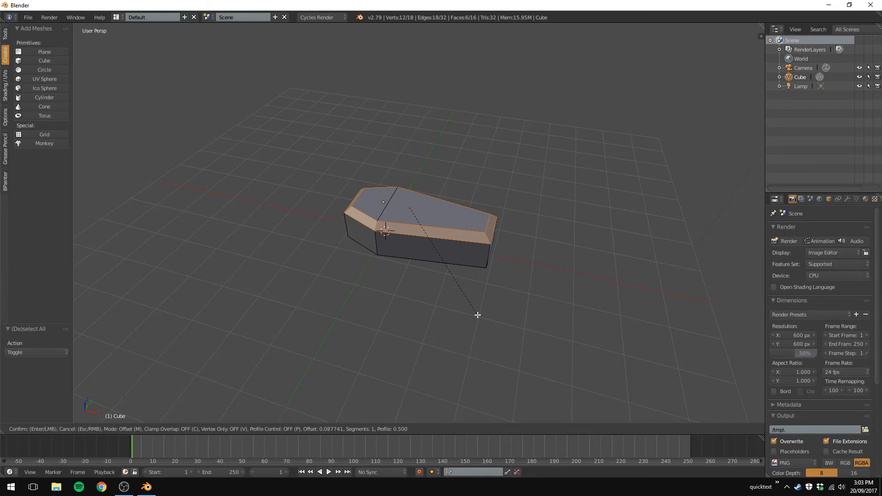
left_click(477, 315)
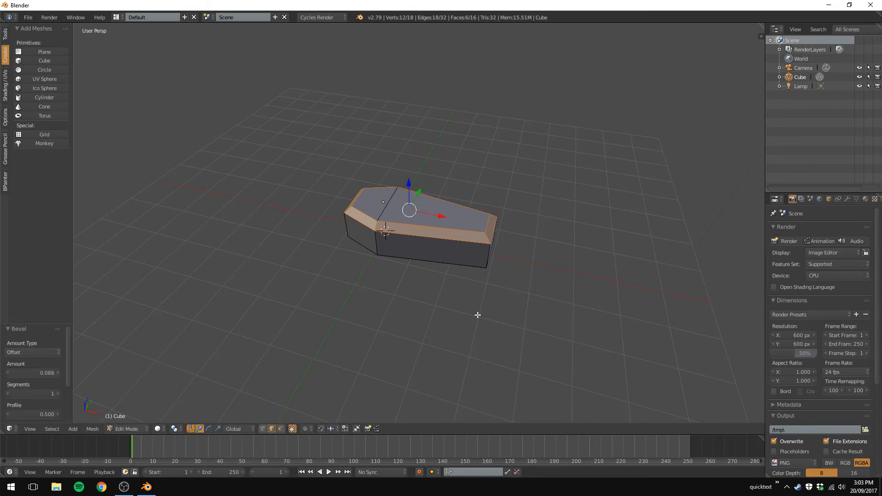
- In front orthographic view, raise the bevelled top rim by 0.025 along Z
key("KP_1")
key("KP_5")
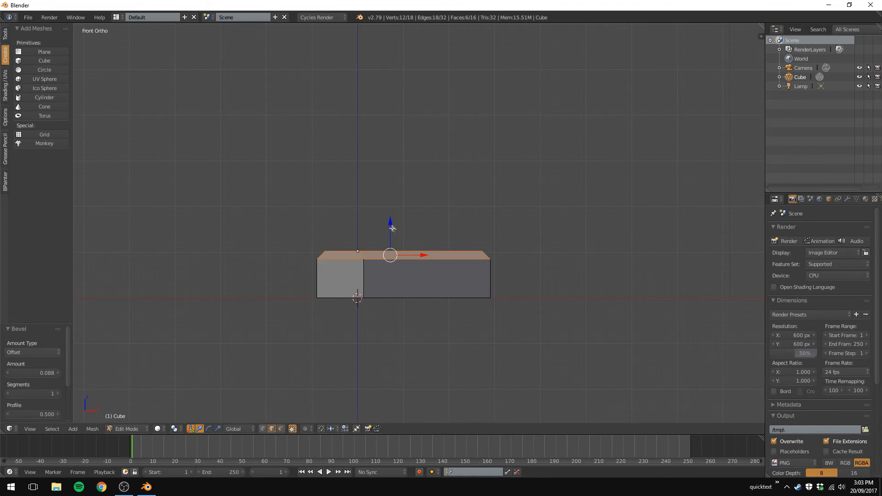
left_click_drag(390, 224, 389, 222)
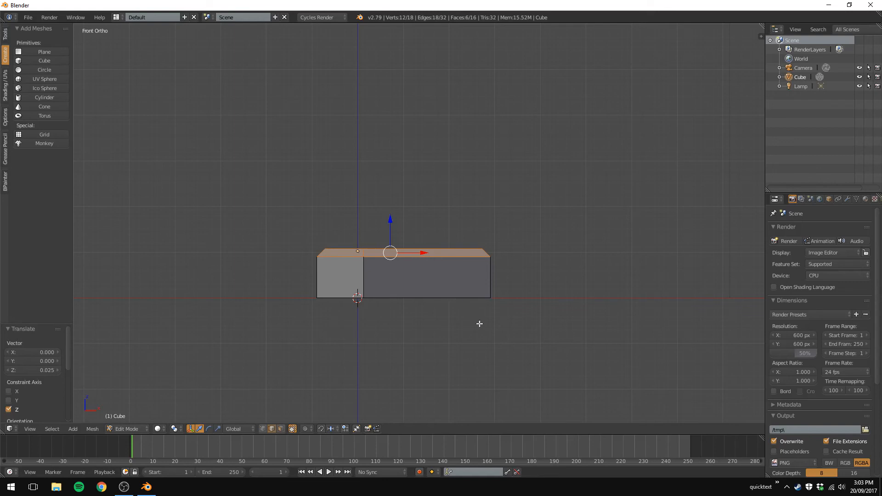
middle_click_drag(479, 323, 467, 351)
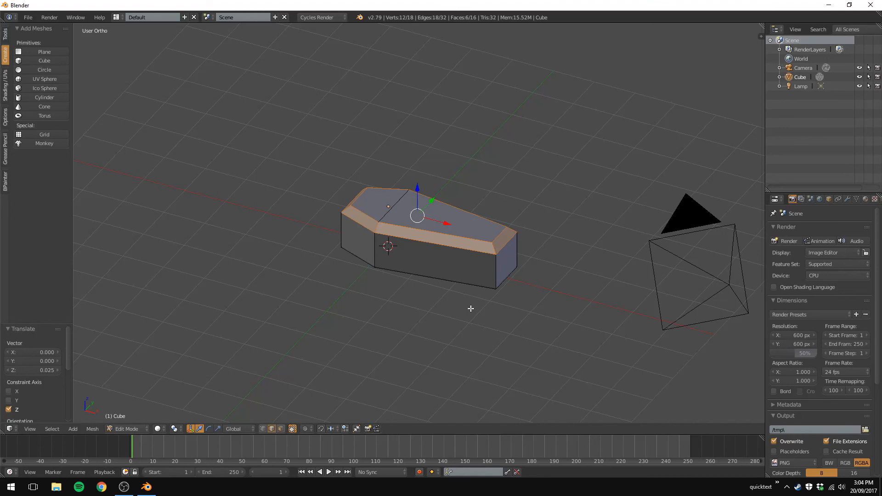
middle_click_drag(402, 299, 288, 285)
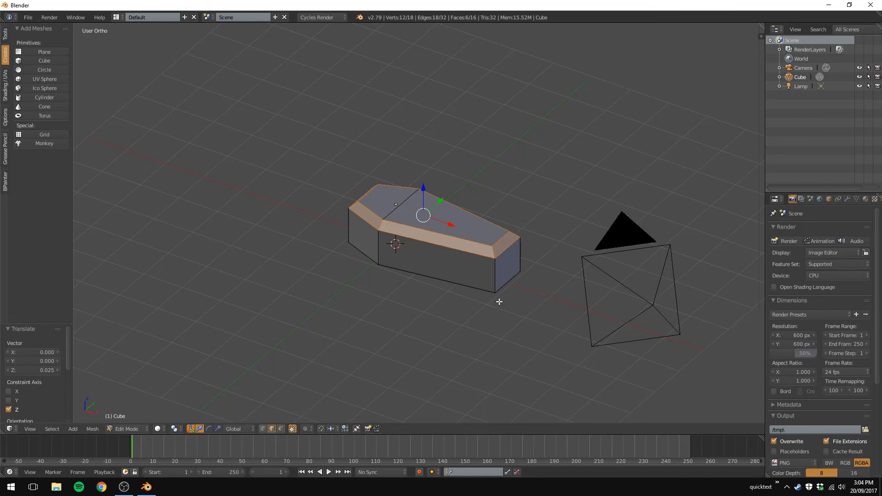
mouse_move(448, 310)
middle_mouse_down()
mouse_move(471, 317)
mouse_move(446, 312)
mouse_move(456, 320)
middle_mouse_up()
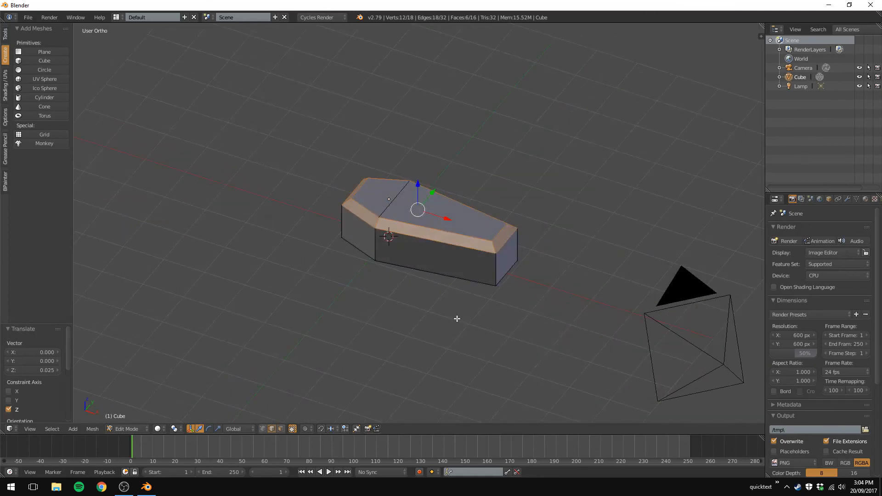
- Select the six outline edges of the base and scale them to 0.956 in X and Y, with Z locked
right_click(435, 272)
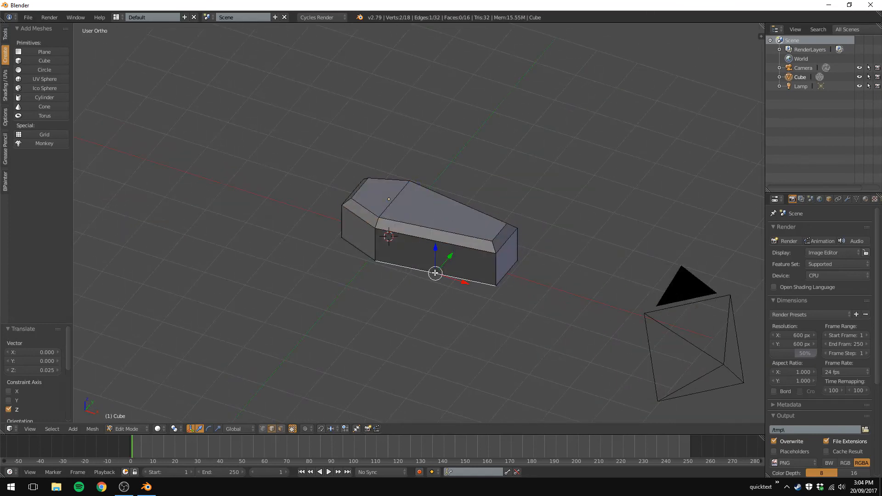
right_click(358, 246, "shift")
right_click(499, 276, "shift")
middle_click_drag(368, 304, 388, 316)
right_click(335, 322, "shift")
middle_click_drag(336, 322, 431, 343)
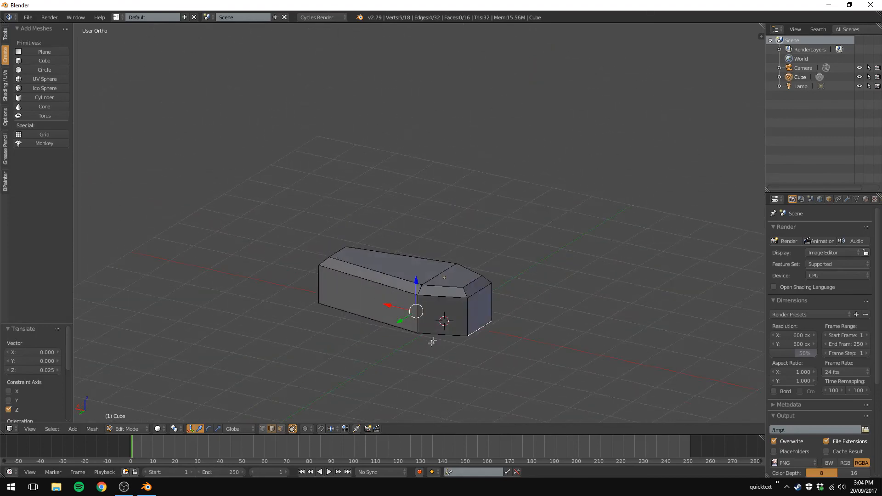
right_click(373, 315, "shift")
middle_click_drag(328, 309, 343, 345)
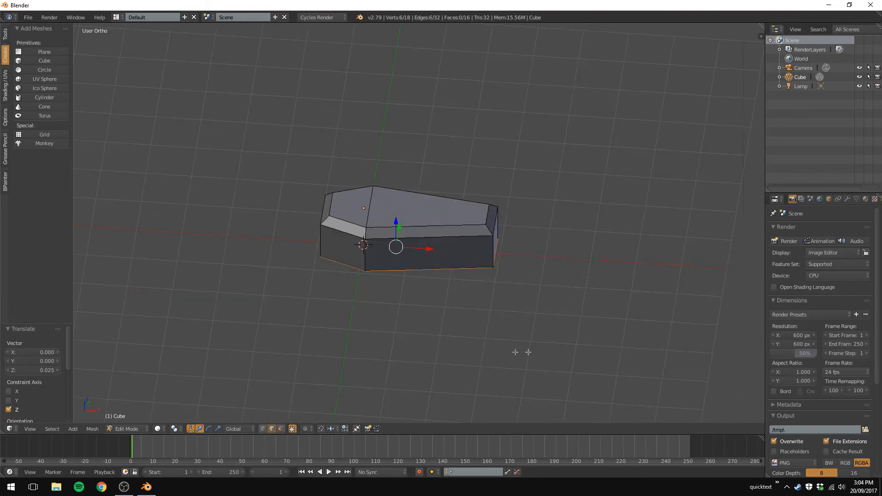
key("s")
key("shift+z")
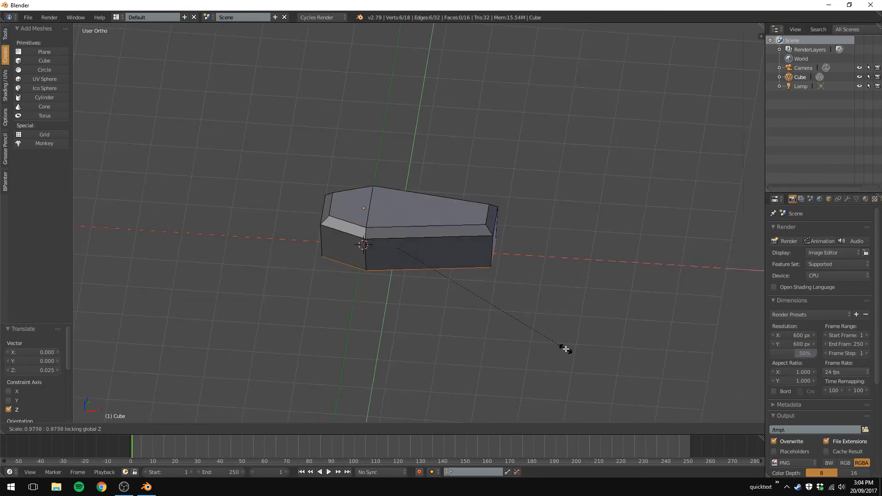
left_click(561, 349)
- Using face selection, delete the two faces on the underside of the mesh
middle_click_drag(561, 348, 433, 236)
key("ctrl+Tab")
key("3")
right_click(446, 305)
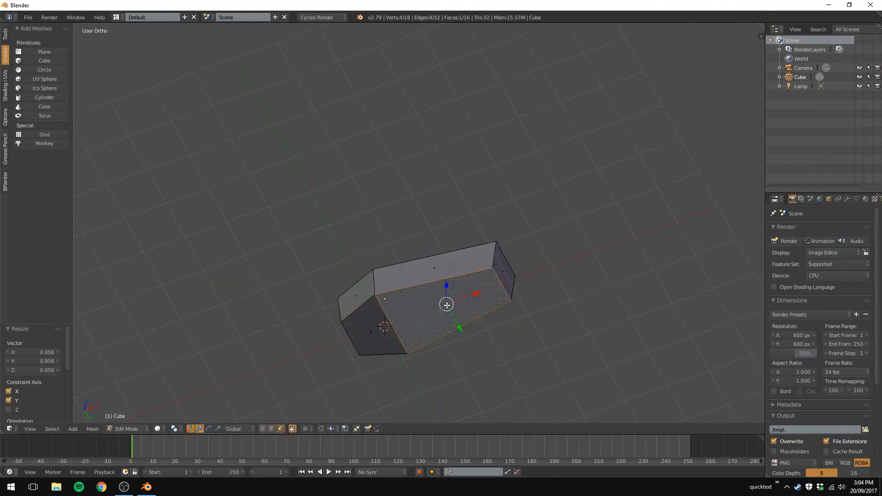
right_click(373, 330, "shift")
key("x")
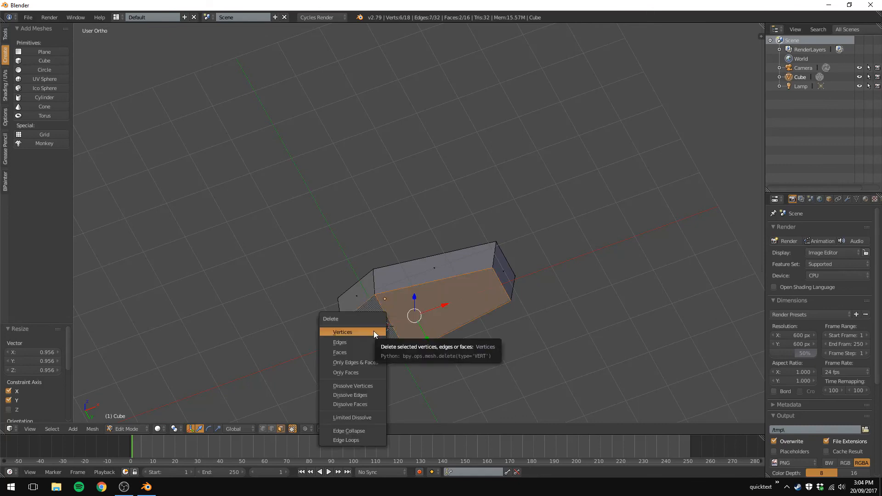
left_click(359, 351)
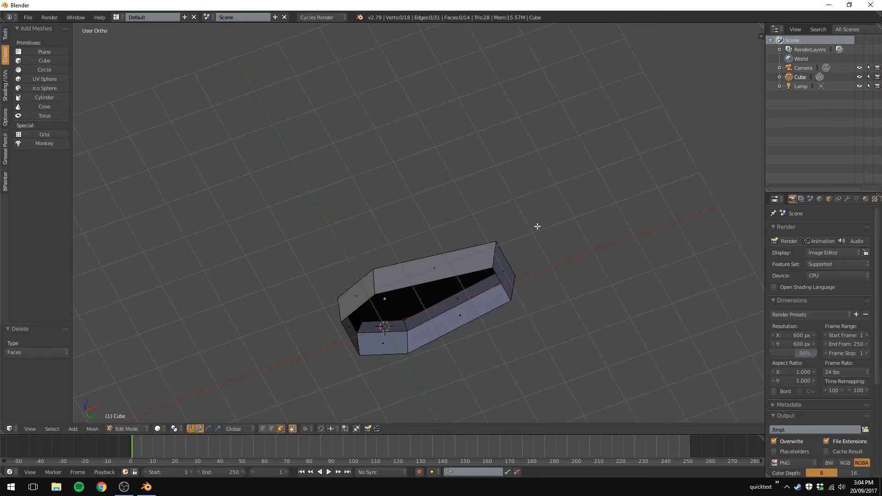
middle_click_drag(520, 199, 479, 297)
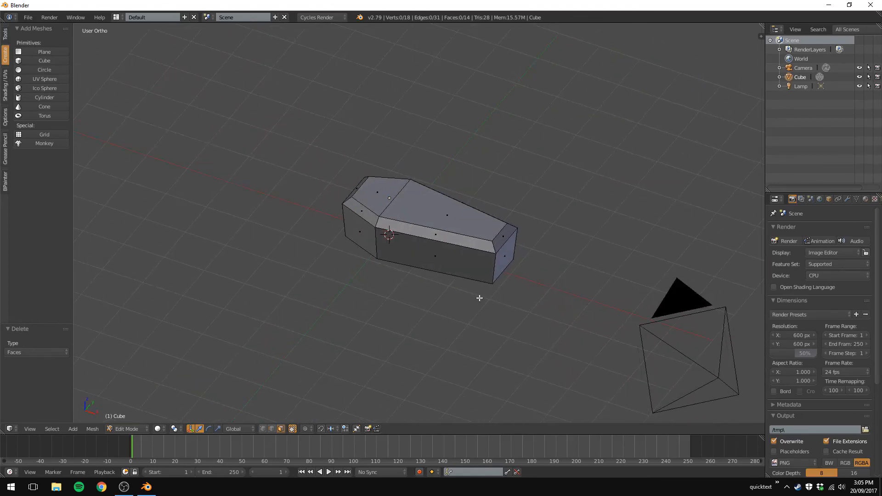